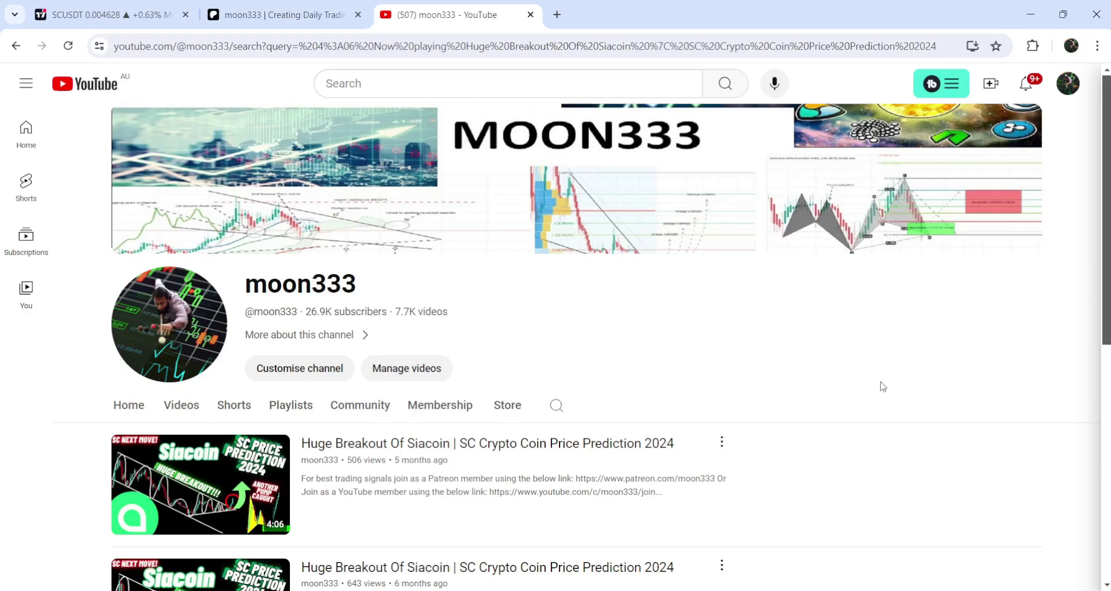
Step: Switch from the YouTube channel page to the SCUSDT TradingView weekly chart
{"action": "left_click", "coordinate": [110, 14]}
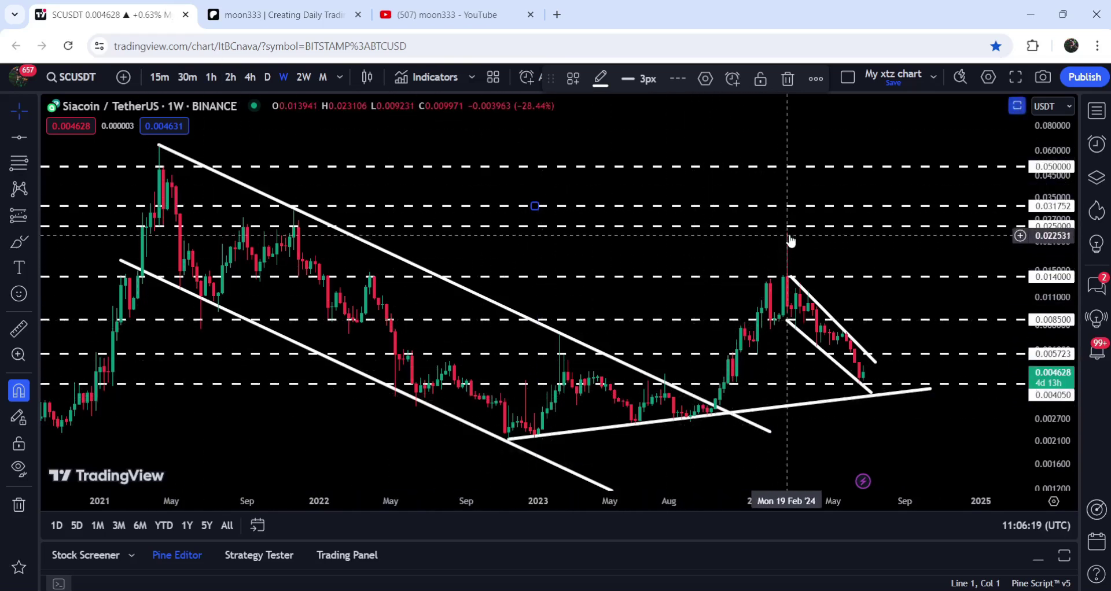
{"action": "left_click", "coordinate": [19, 329]}
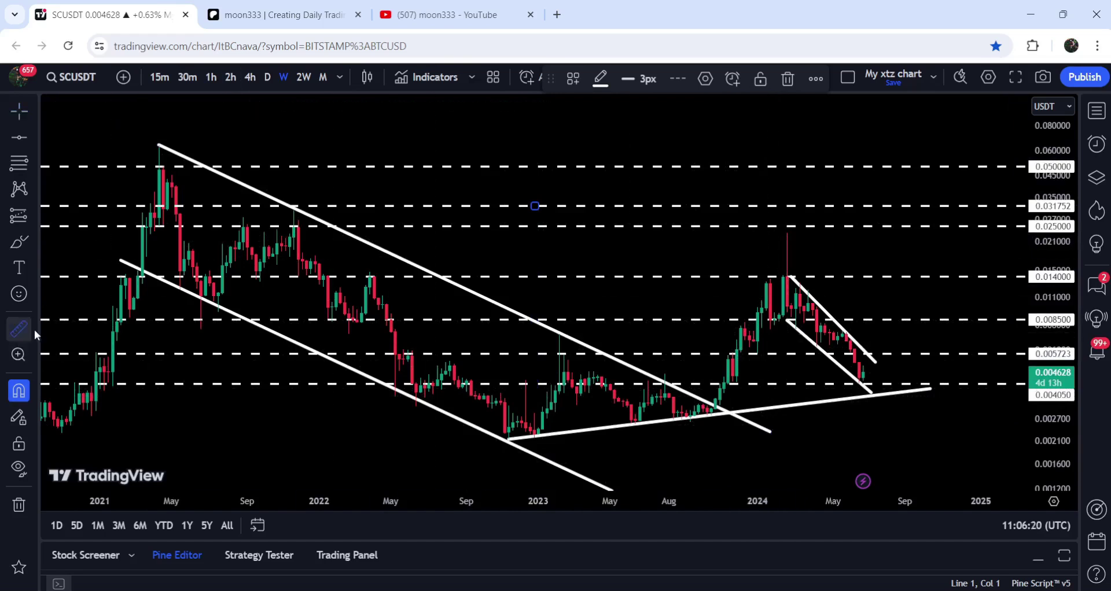
{"action": "left_click", "coordinate": [509, 442]}
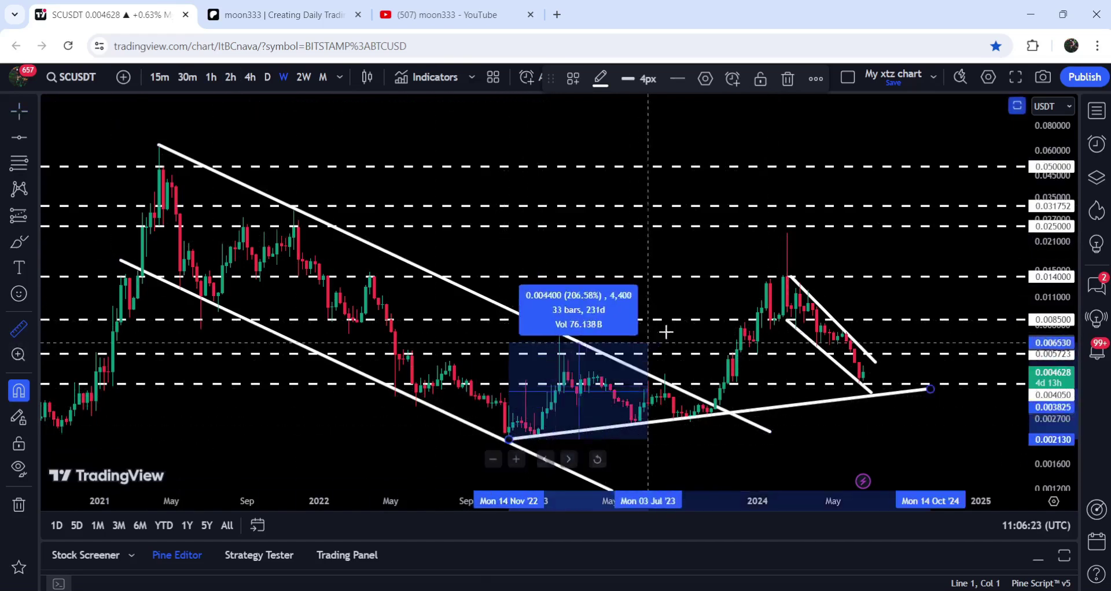
{"action": "left_click", "coordinate": [787, 227]}
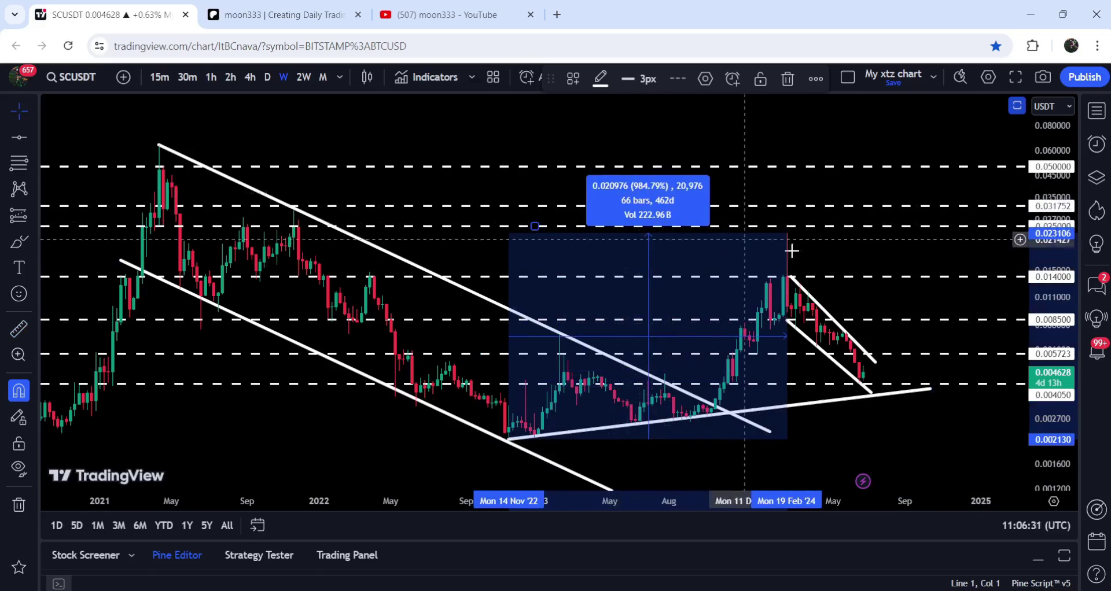
{"action": "left_click", "coordinate": [773, 244]}
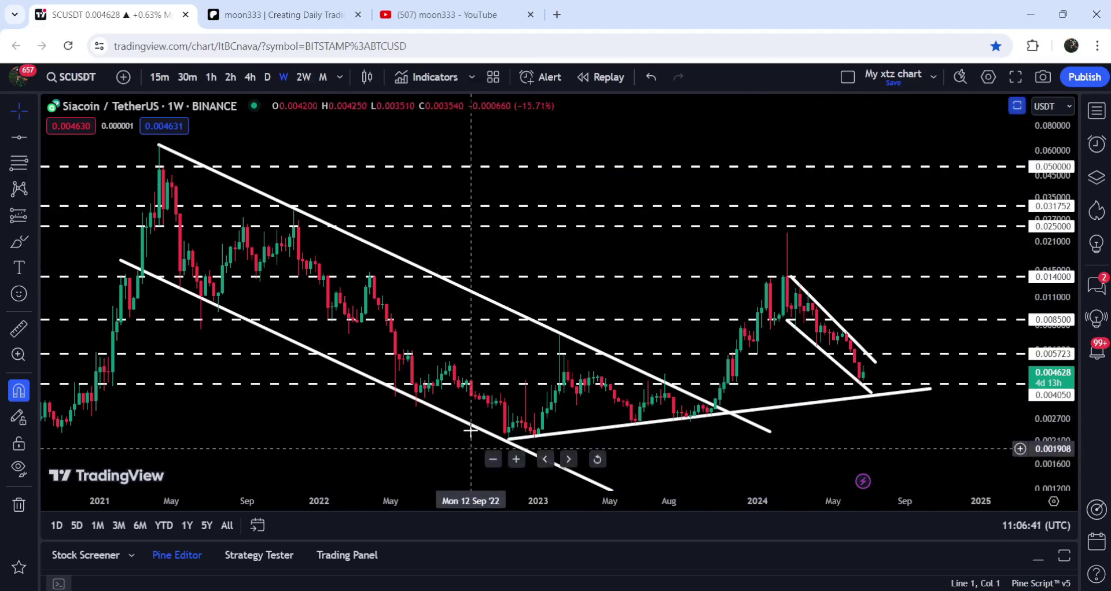
{"action": "left_click", "coordinate": [268, 77]}
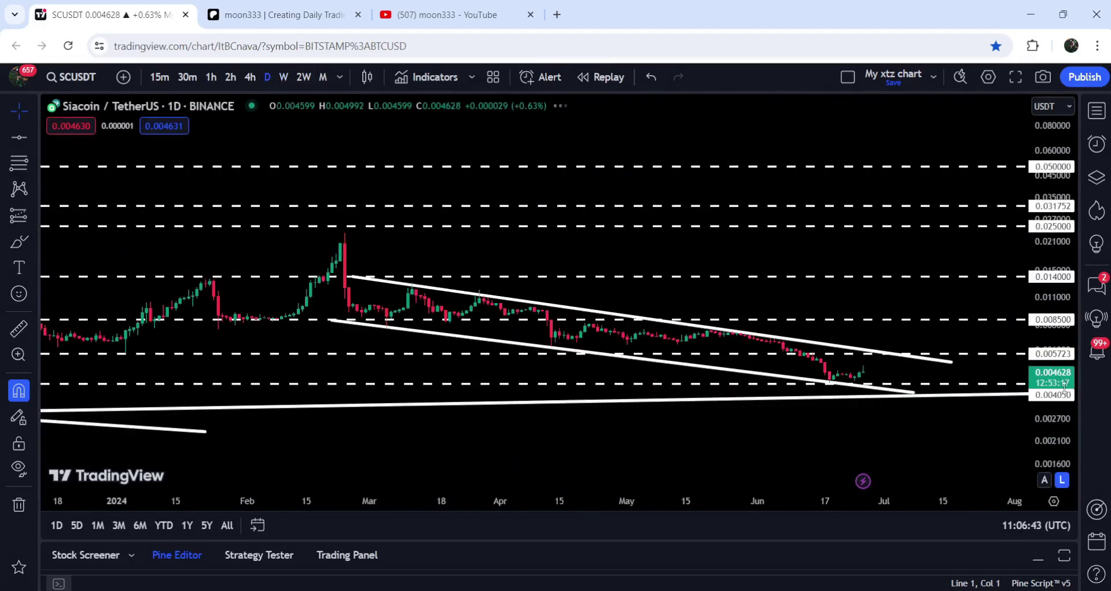
{"action": "left_click_drag", "start_coordinate": [1053, 408], "coordinate": [1053, 359]}
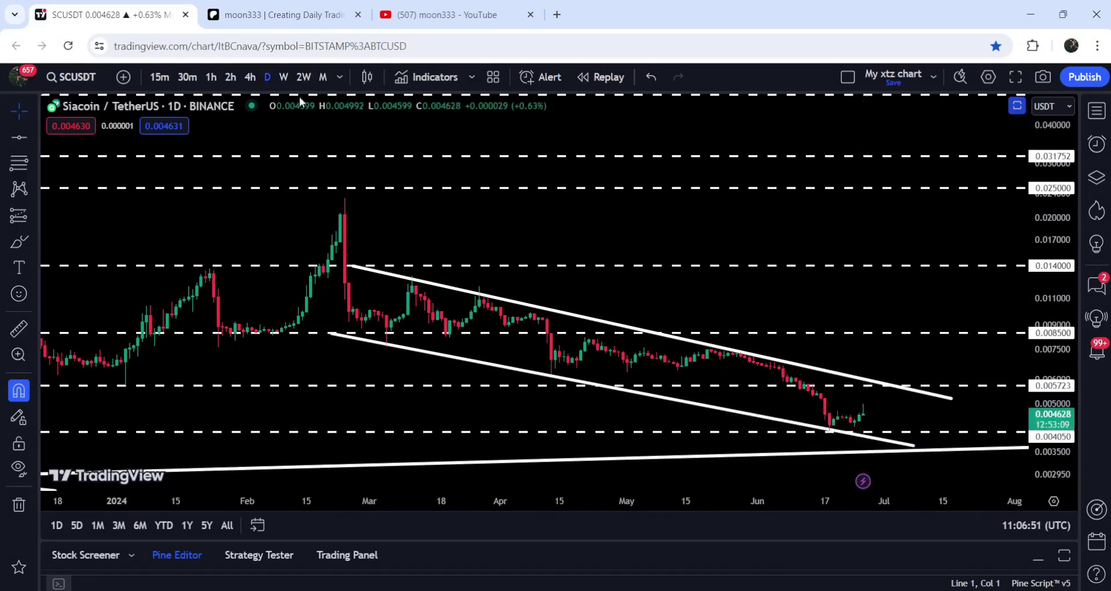
{"action": "left_click", "coordinate": [285, 77]}
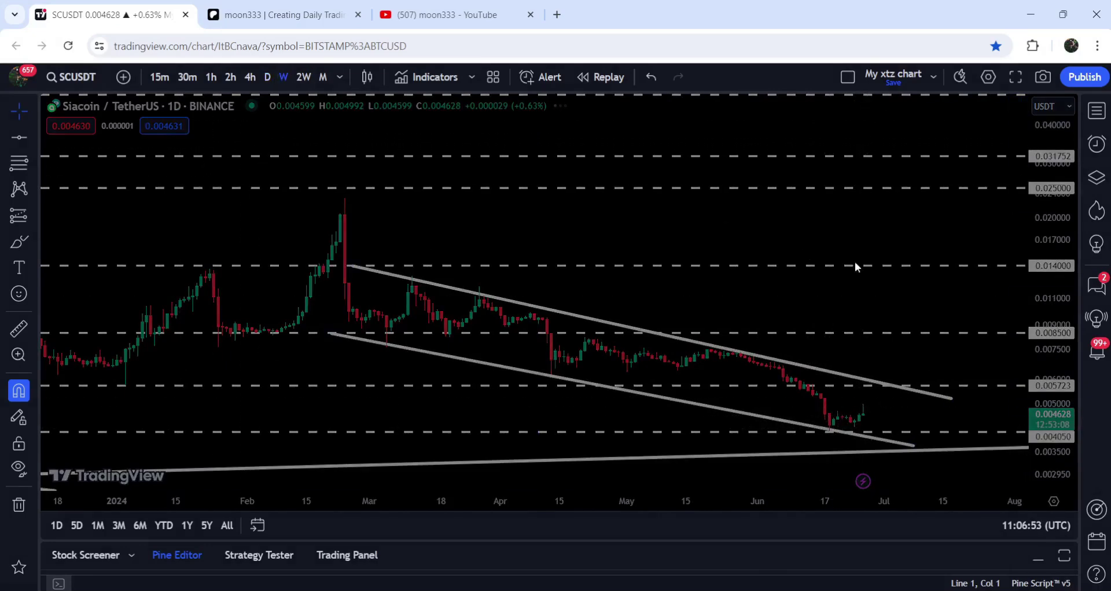
{"action": "left_click_drag", "start_coordinate": [1057, 226], "coordinate": [1056, 273]}
{"action": "left_click_drag", "start_coordinate": [746, 248], "coordinate": [621, 204]}
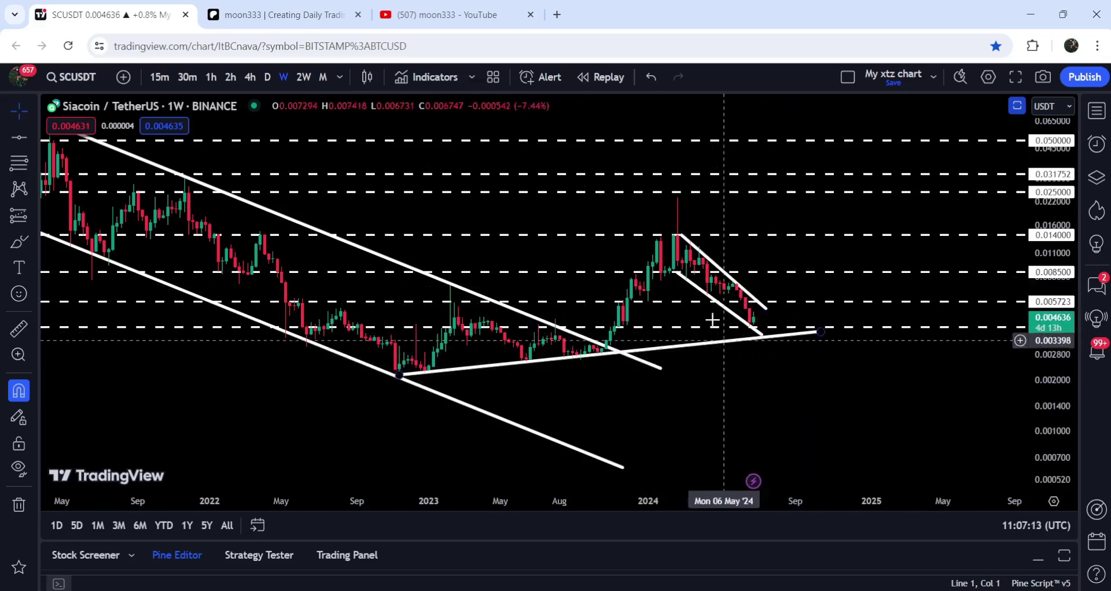
Step: Restore the Stoch pane and brush-sketch rounded-bottom curves on the price chart and Stoch pane
{"action": "double_click", "coordinate": [784, 359]}
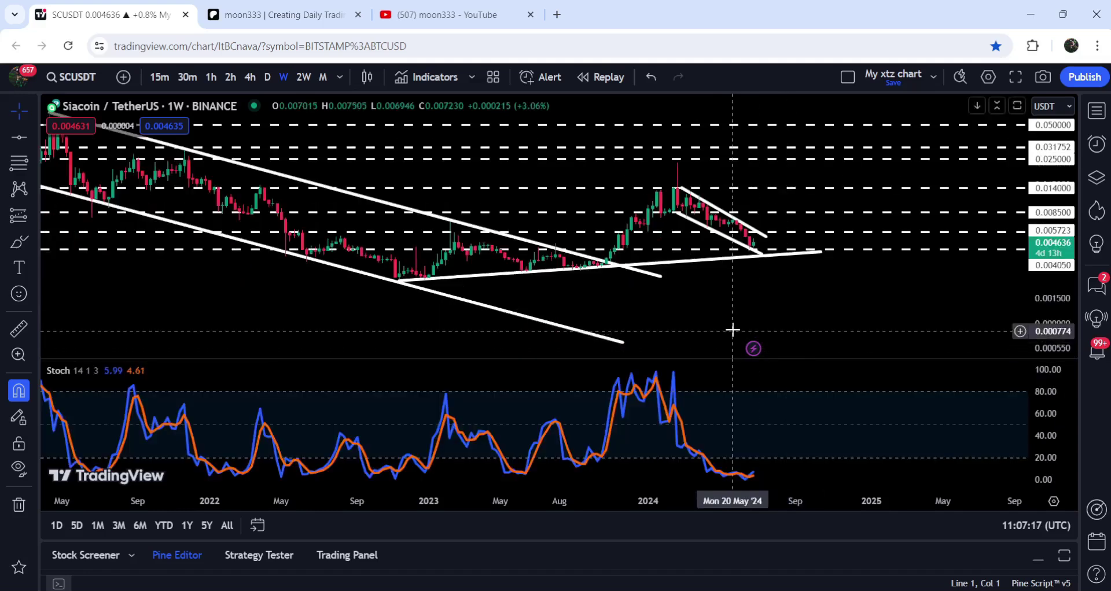
{"action": "left_click", "coordinate": [19, 242]}
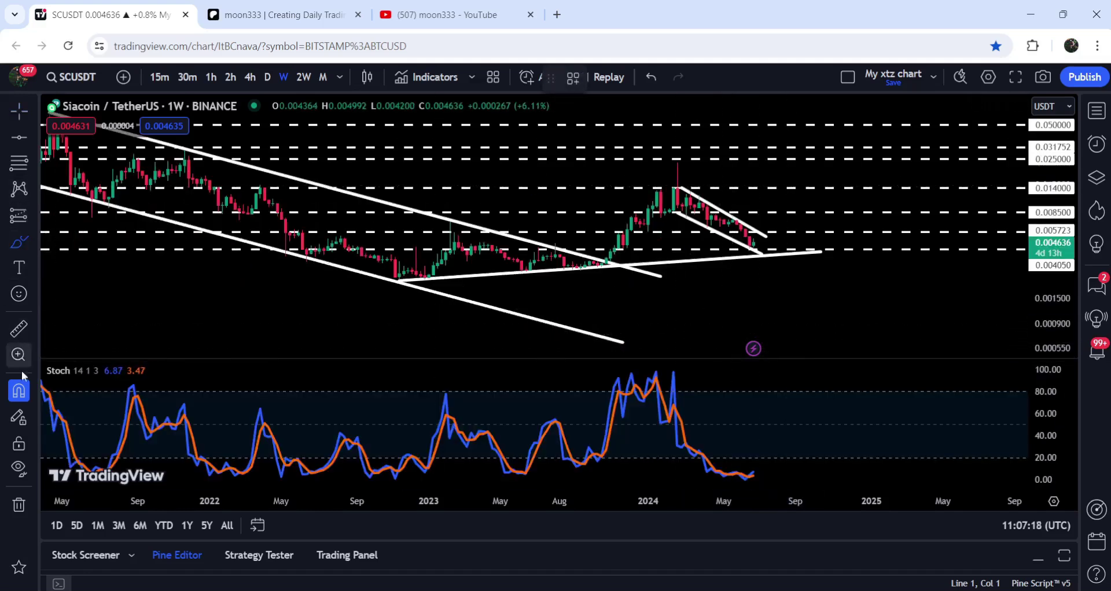
{"action": "left_click", "coordinate": [564, 276]}
{"action": "left_click_drag", "start_coordinate": [592, 285], "coordinate": [660, 272]}
{"action": "mouse_move", "coordinate": [719, 246]}
{"action": "left_mouse_down"}
{"action": "mouse_move", "coordinate": [783, 251]}
{"action": "mouse_move", "coordinate": [796, 236]}
{"action": "left_mouse_up"}
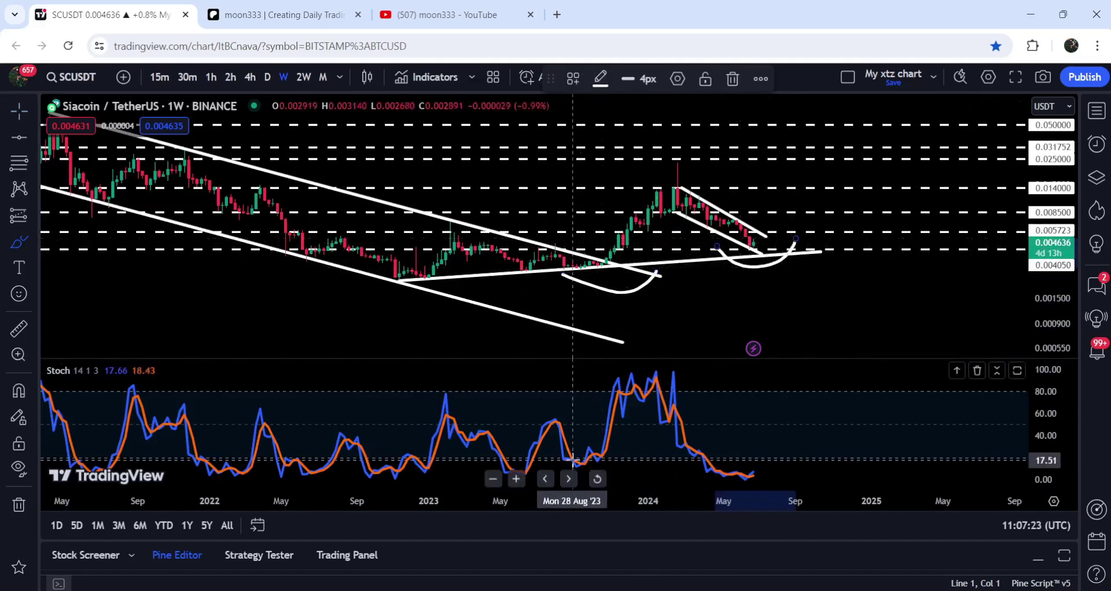
{"action": "mouse_move", "coordinate": [558, 457]}
{"action": "left_mouse_down"}
{"action": "mouse_move", "coordinate": [591, 463]}
{"action": "mouse_move", "coordinate": [627, 457]}
{"action": "mouse_move", "coordinate": [631, 445]}
{"action": "mouse_move", "coordinate": [760, 481]}
{"action": "mouse_move", "coordinate": [779, 455]}
{"action": "left_mouse_up"}
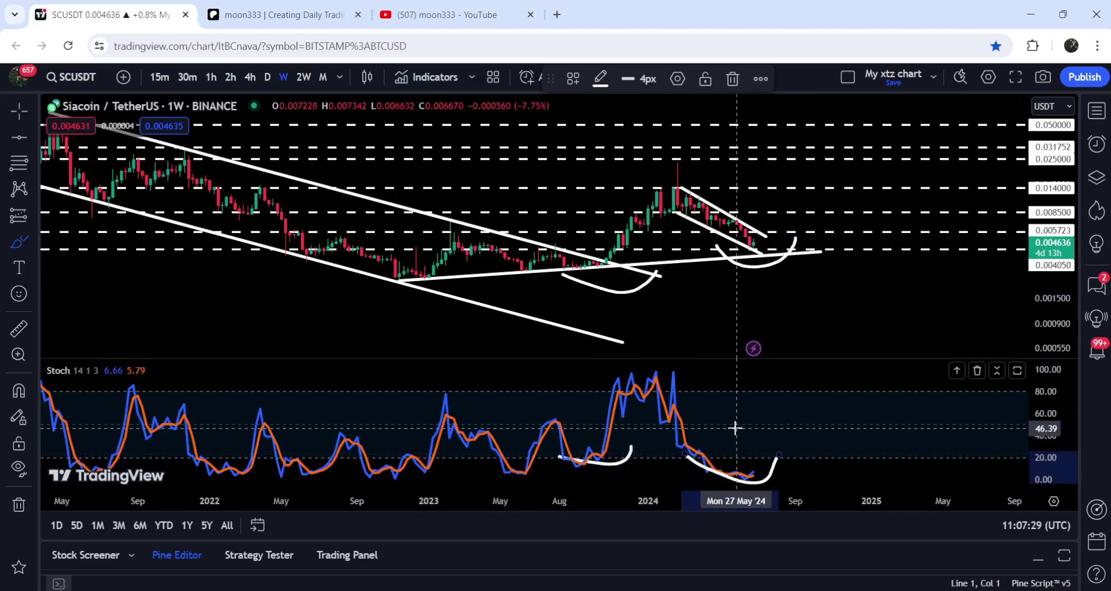
Step: Undo the sketches, try one more curve inside the falling wedge, and undo it too
{"action": "key", "text": "ctrl+z"}
{"action": "key", "text": "ctrl+z"}
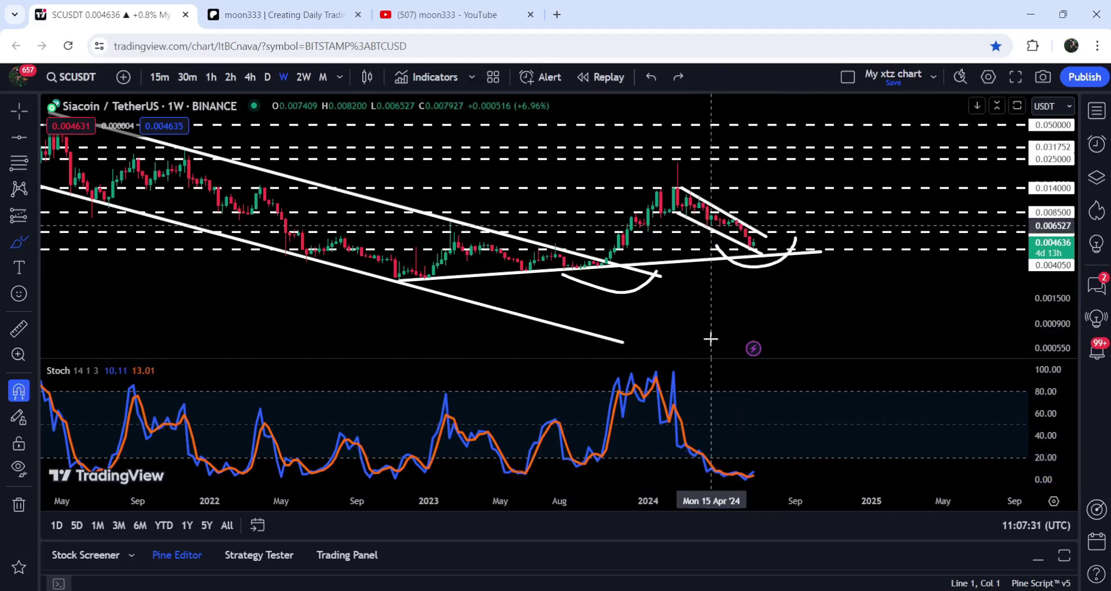
{"action": "key", "text": "ctrl+z"}
{"action": "mouse_move", "coordinate": [691, 207]}
{"action": "left_mouse_down"}
{"action": "mouse_move", "coordinate": [752, 247]}
{"action": "mouse_move", "coordinate": [806, 186]}
{"action": "mouse_move", "coordinate": [821, 208]}
{"action": "left_mouse_up"}
{"action": "key", "text": "ctrl+z"}
{"action": "key", "text": "ctrl+z"}
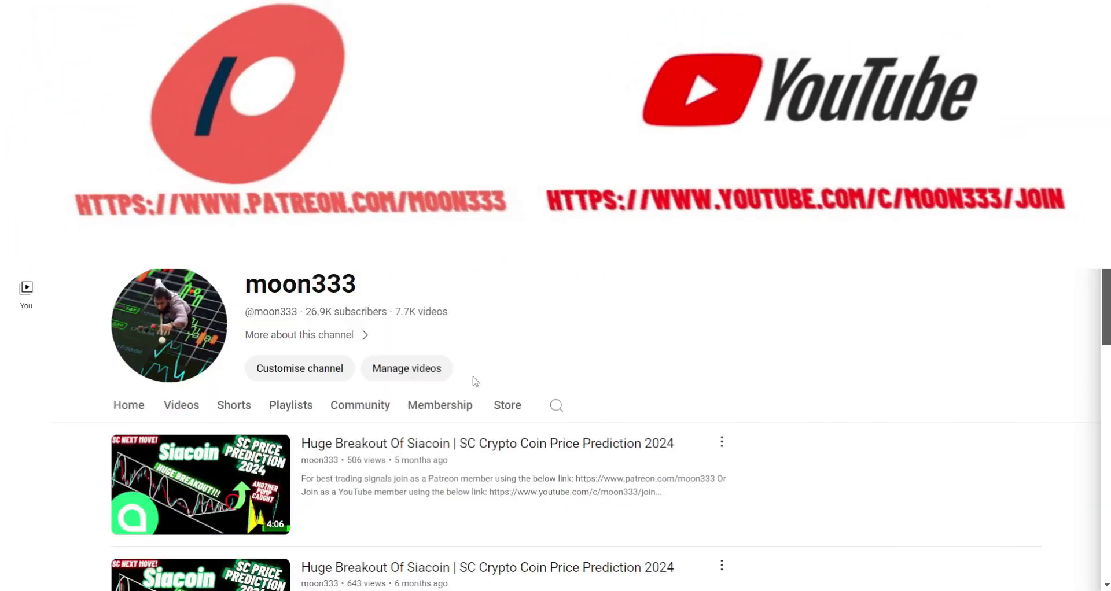
Step: Open the Membership feed and scroll through the June 2024 Kadena, JasmyCoin and BitTorrent updates
{"action": "left_click", "coordinate": [440, 405]}
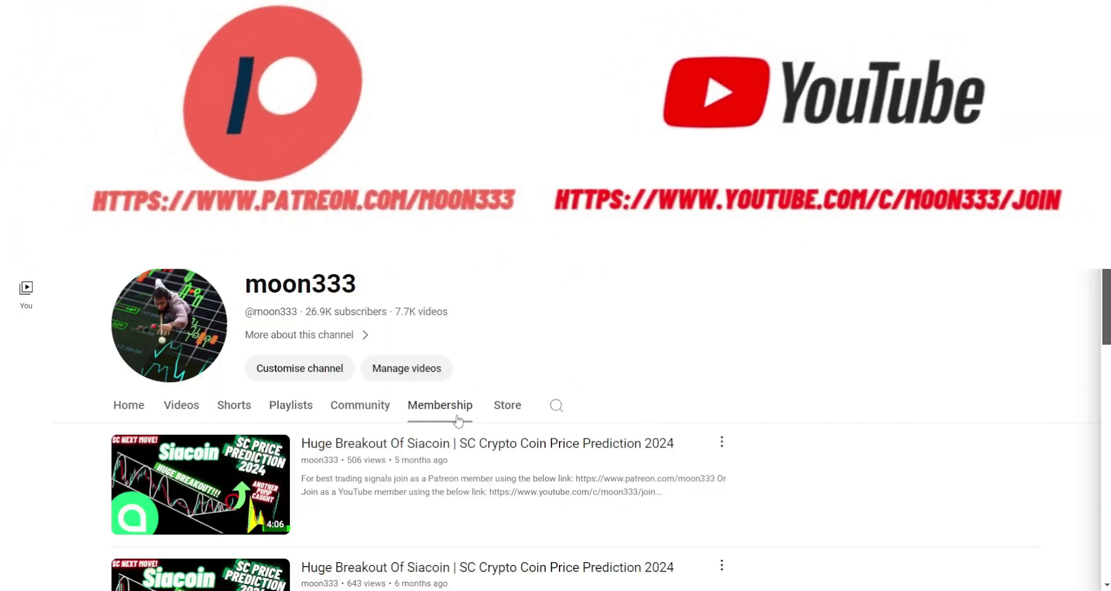
{"action": "scroll", "coordinate": [832, 341], "scroll_direction": "down", "scroll_amount": 5}
{"action": "scroll", "coordinate": [833, 342], "scroll_direction": "down", "scroll_amount": 3}
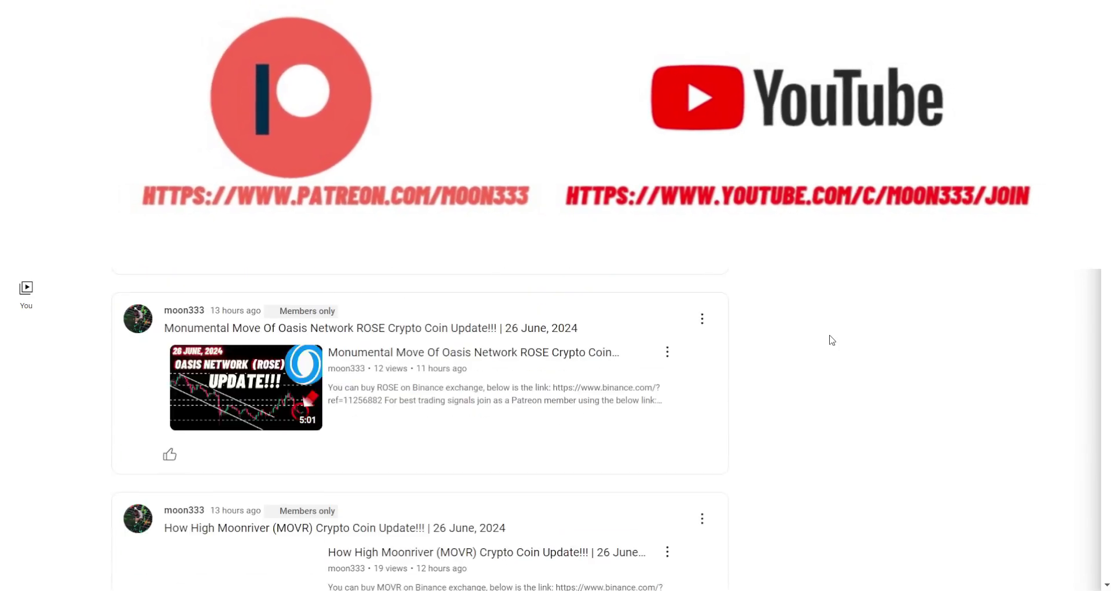
{"action": "scroll", "coordinate": [832, 342], "scroll_direction": "down", "scroll_amount": 7}
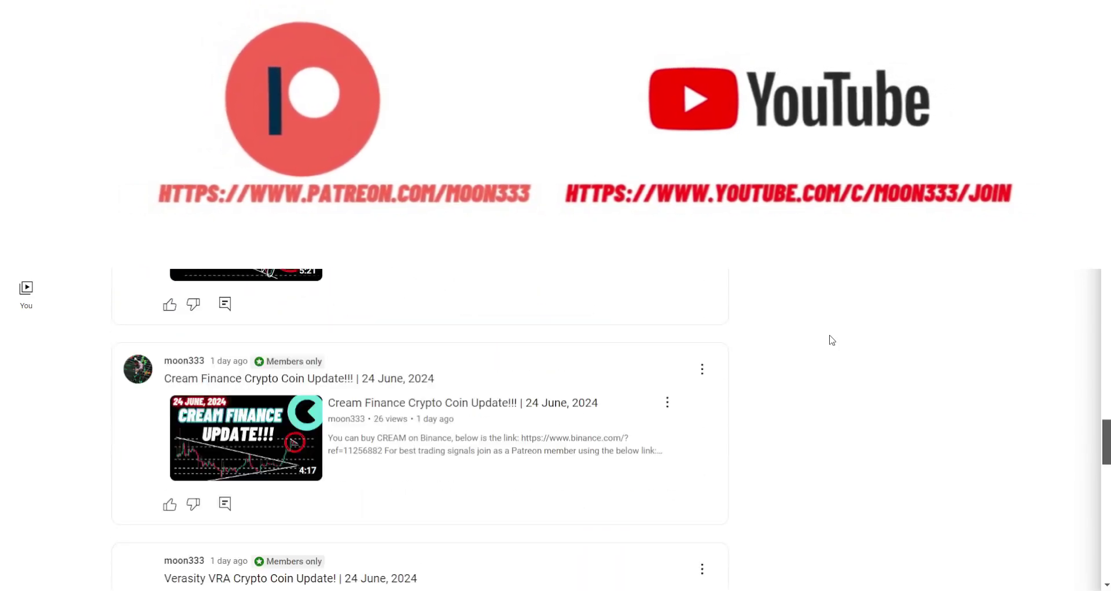
{"action": "scroll", "coordinate": [832, 342], "scroll_direction": "down", "scroll_amount": 5}
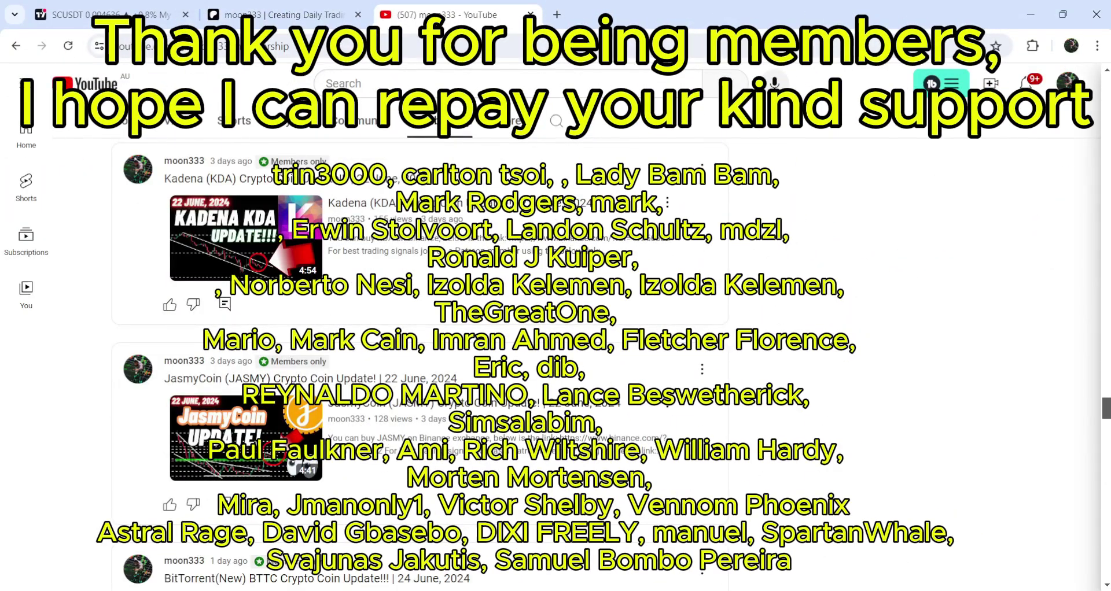
{"action": "scroll", "coordinate": [832, 342], "scroll_direction": "down", "scroll_amount": 10}
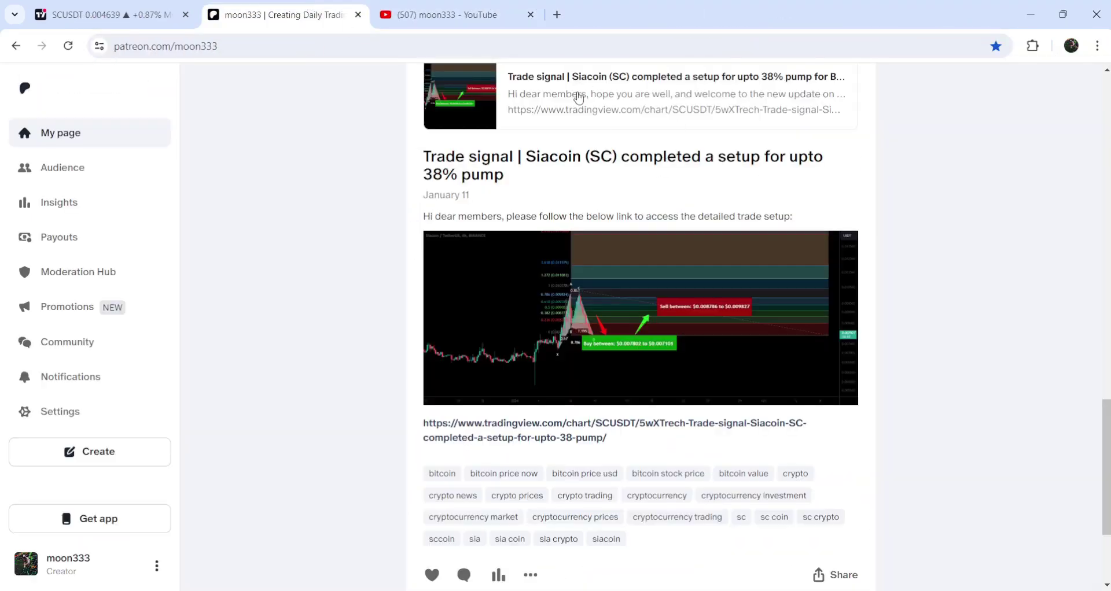
Step: Open the Siacoin (SC) 38% pump signal's TradingView link card in a new tab
{"action": "left_click", "coordinate": [578, 98]}
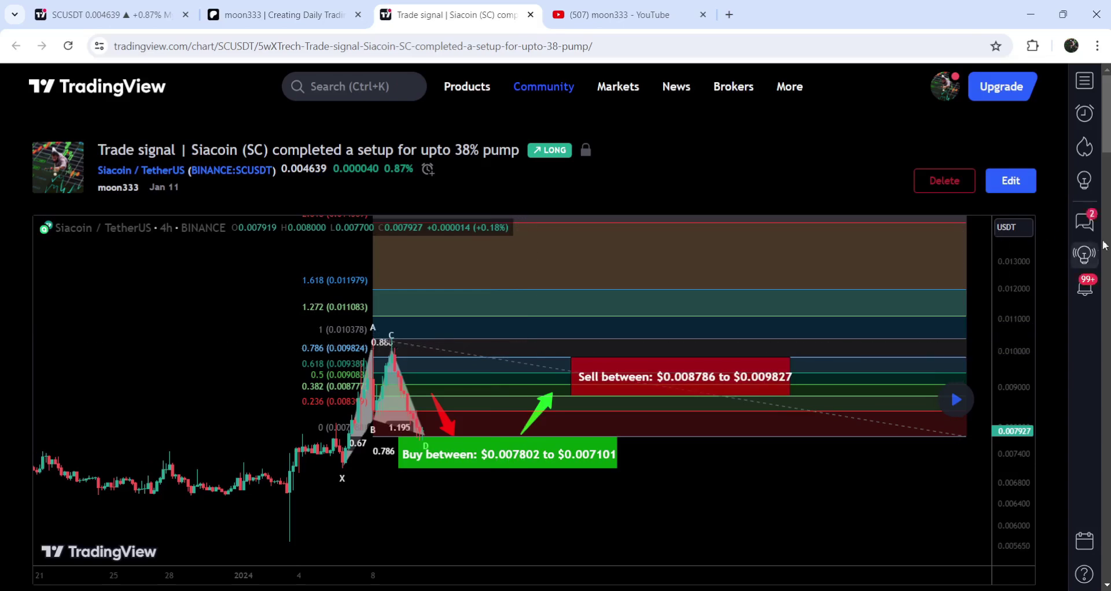
Step: Read the idea's buy, sell and stop-loss ranges, then pan to see the rally to about $0.0135
{"action": "scroll", "coordinate": [1056, 235], "scroll_direction": "down", "scroll_amount": 10}
{"action": "scroll", "coordinate": [187, 281], "scroll_direction": "up", "scroll_amount": 3}
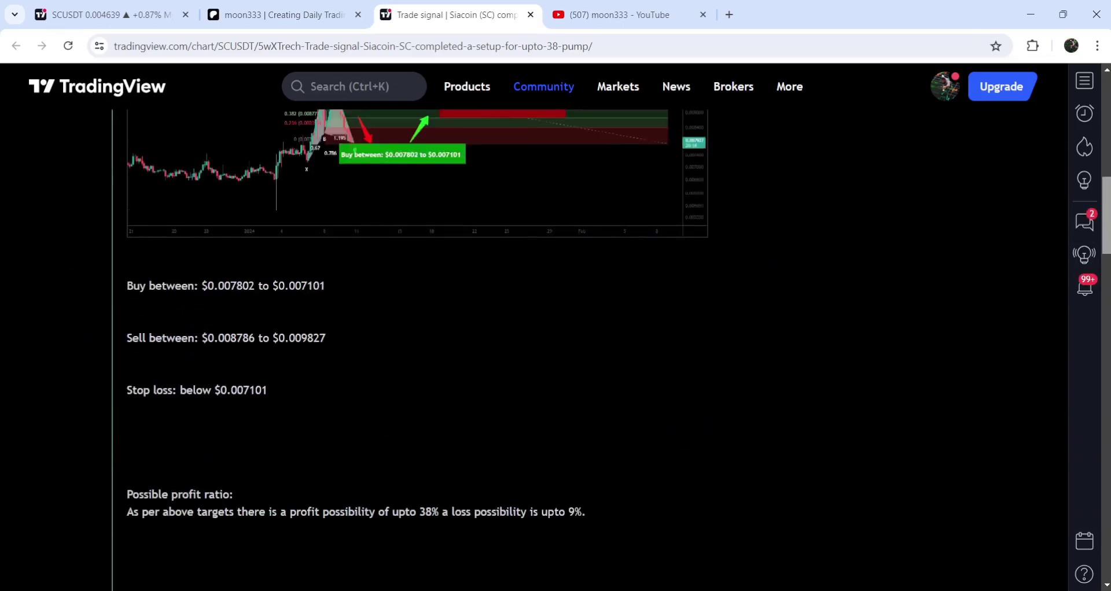
{"action": "left_click_drag", "start_coordinate": [201, 291], "coordinate": [333, 289]}
{"action": "left_click_drag", "start_coordinate": [217, 342], "coordinate": [315, 359]}
{"action": "left_click_drag", "start_coordinate": [231, 394], "coordinate": [129, 373]}
{"action": "scroll", "coordinate": [129, 373], "scroll_direction": "up", "scroll_amount": 8}
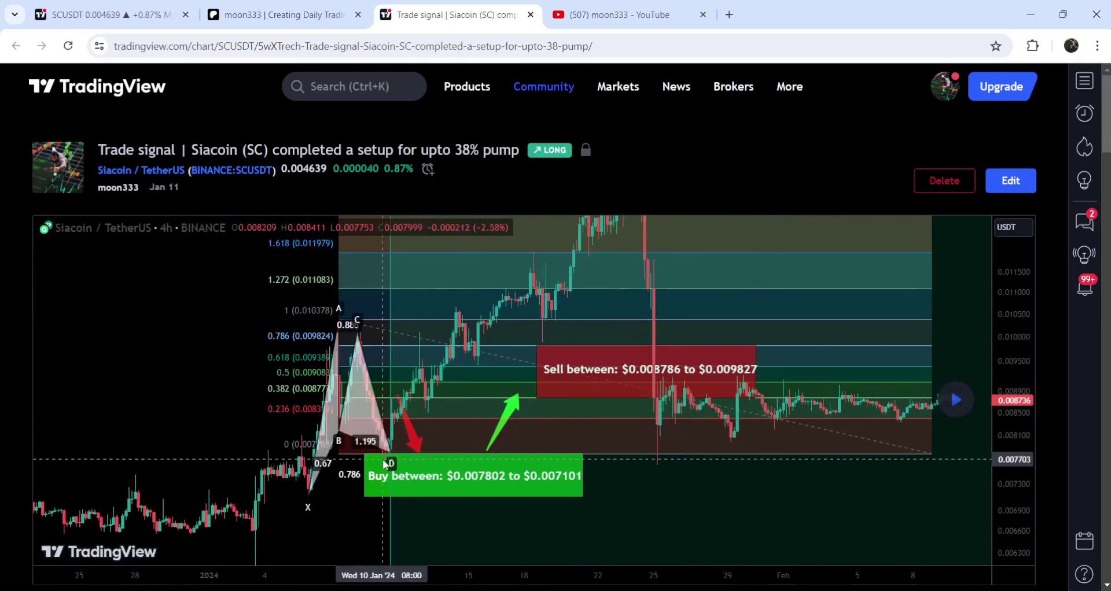
{"action": "left_click_drag", "start_coordinate": [581, 290], "coordinate": [613, 335]}
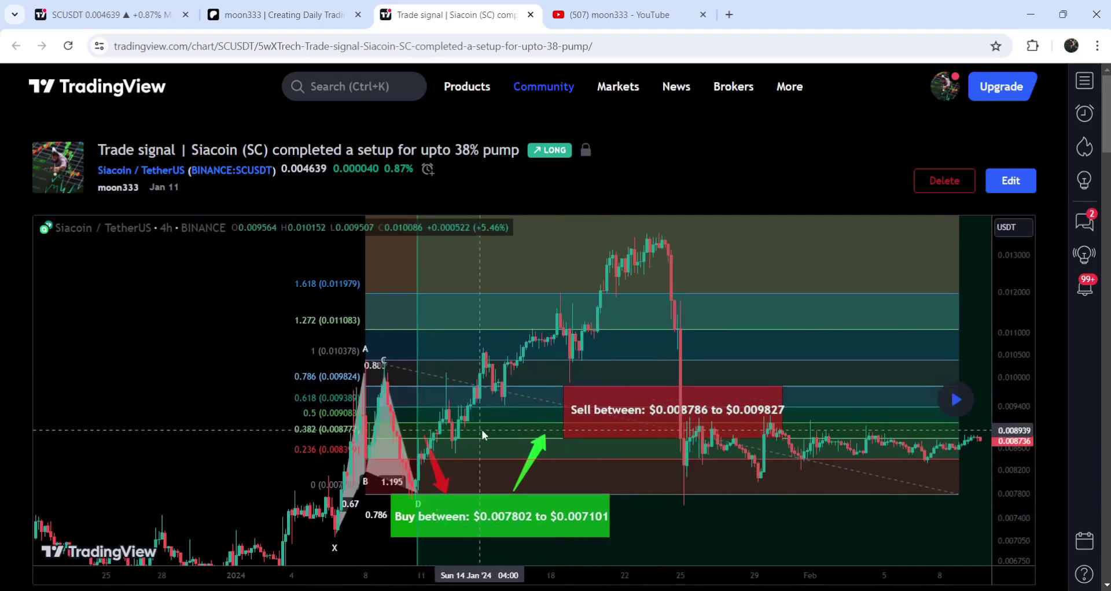
Step: Scroll the YouTube membership feed past Filecoin to the COMBO trade signal, then return to the Siacoin chart
{"action": "left_click", "coordinate": [609, 16]}
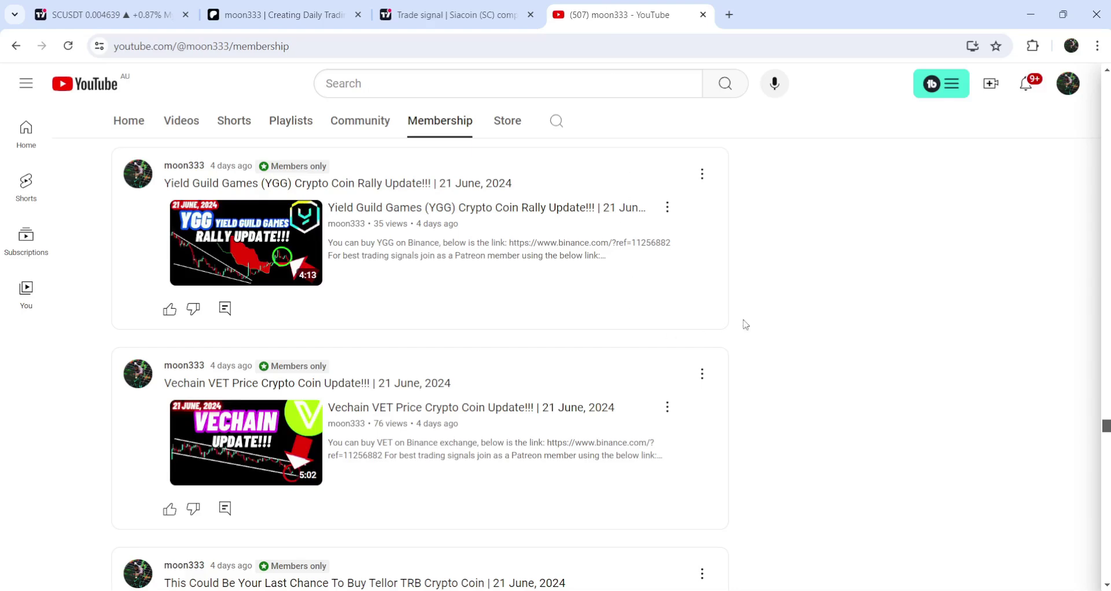
{"action": "scroll", "coordinate": [766, 309], "scroll_direction": "down", "scroll_amount": 1}
{"action": "scroll", "coordinate": [765, 309], "scroll_direction": "down", "scroll_amount": 15}
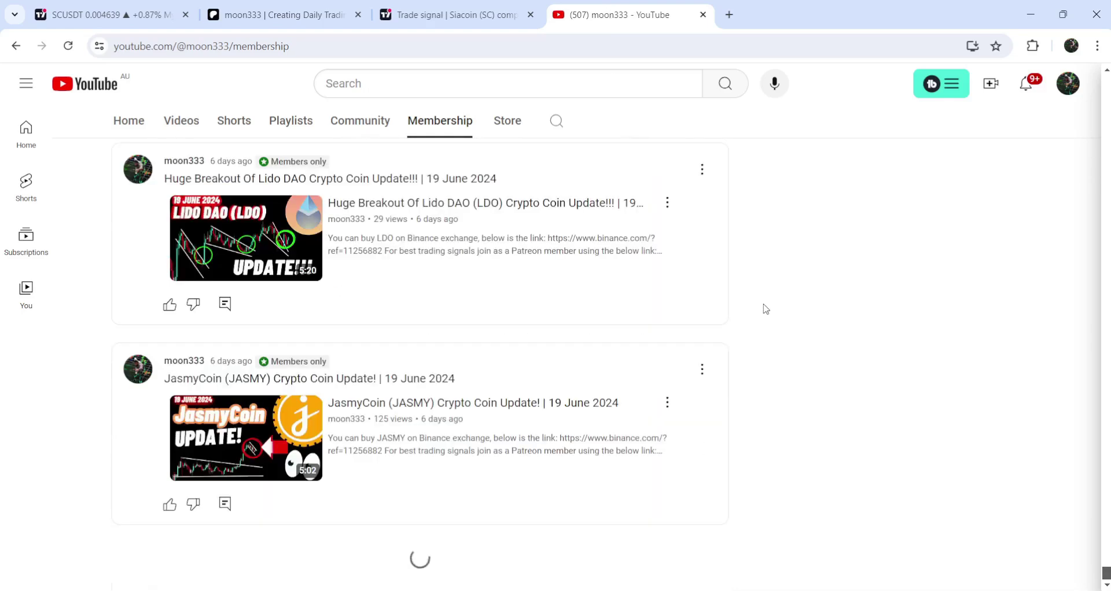
{"action": "scroll", "coordinate": [766, 309], "scroll_direction": "down", "scroll_amount": 10}
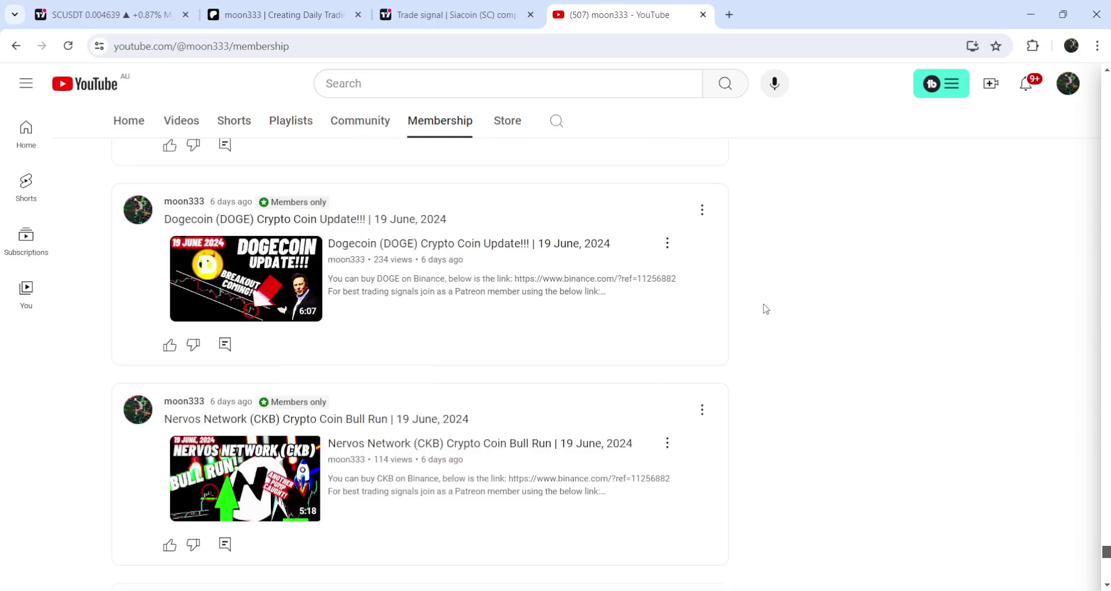
{"action": "scroll", "coordinate": [765, 309], "scroll_direction": "down", "scroll_amount": 5}
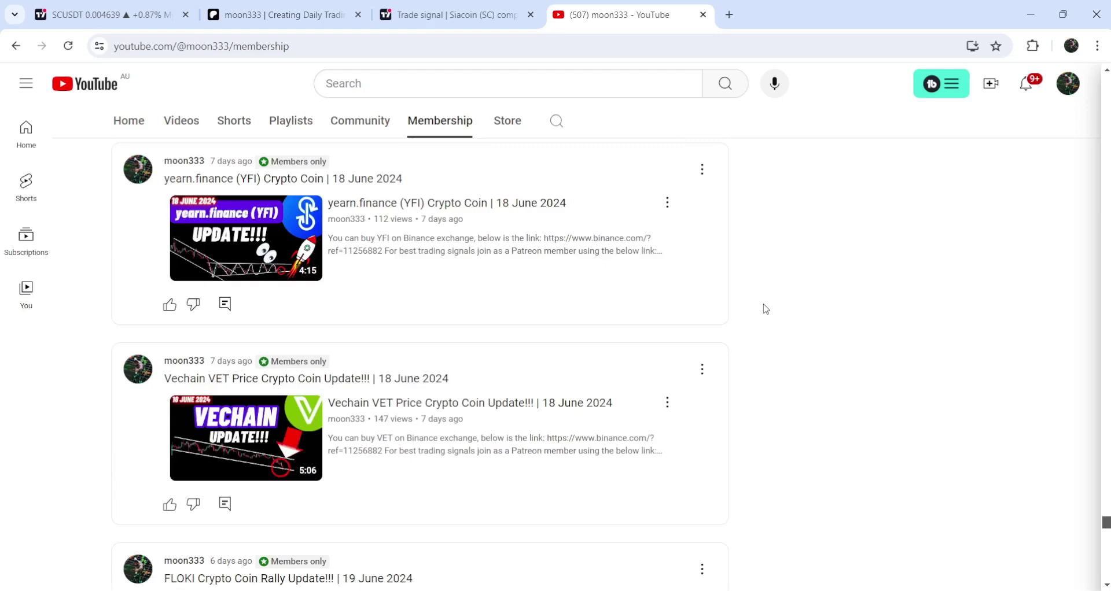
{"action": "scroll", "coordinate": [766, 309], "scroll_direction": "down", "scroll_amount": 10}
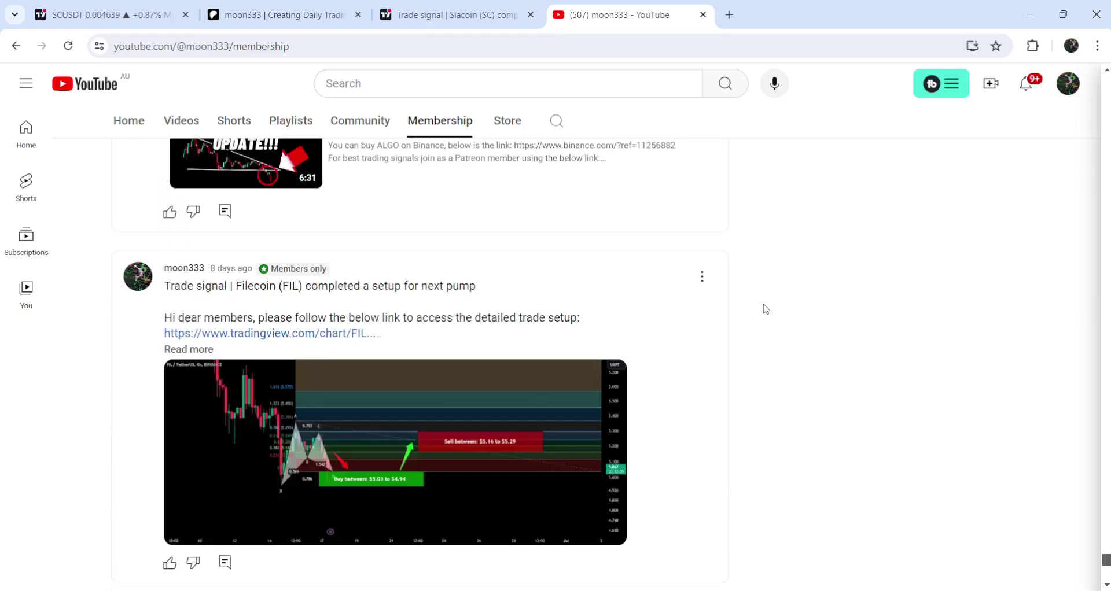
{"action": "scroll", "coordinate": [765, 309], "scroll_direction": "down", "scroll_amount": 6}
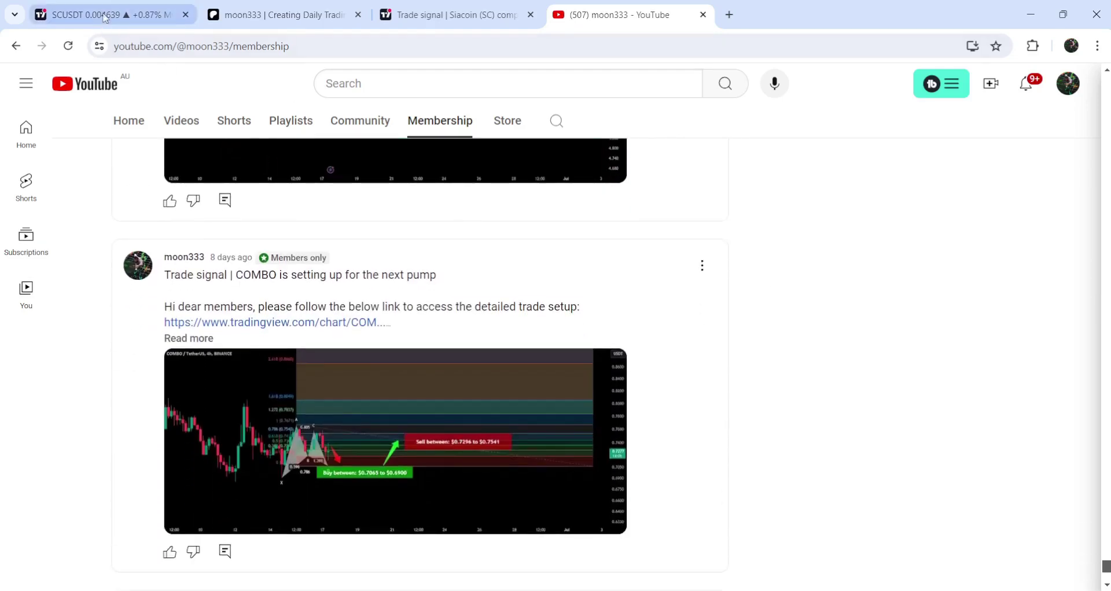
{"action": "left_click", "coordinate": [102, 5]}
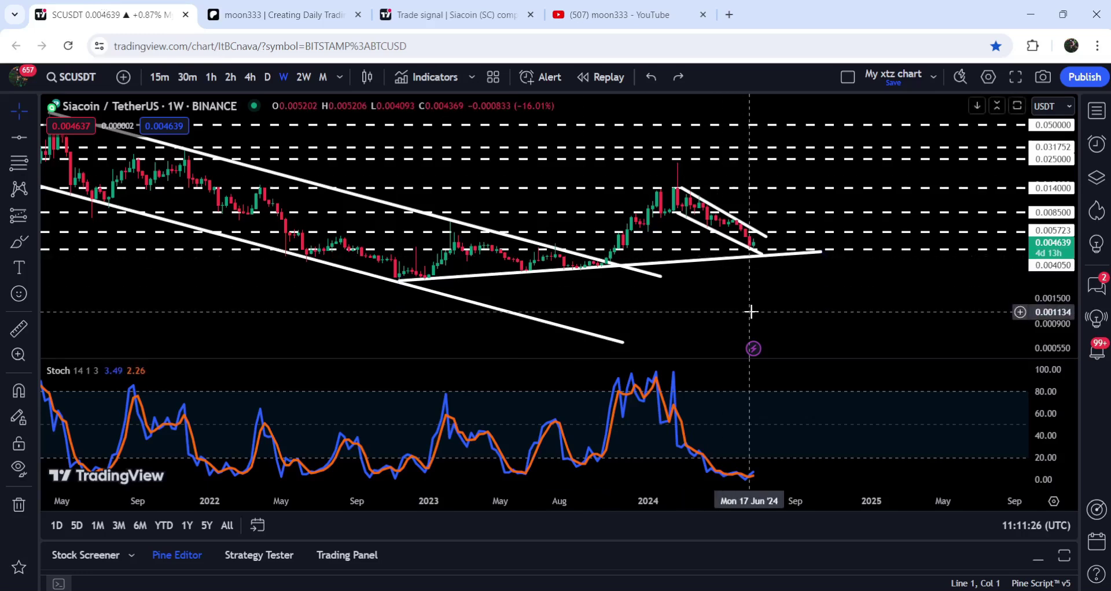
Step: Put the Siacoin chart on daily candles, hide the Stoch pane, and stretch the price scale
{"action": "left_click", "coordinate": [266, 78]}
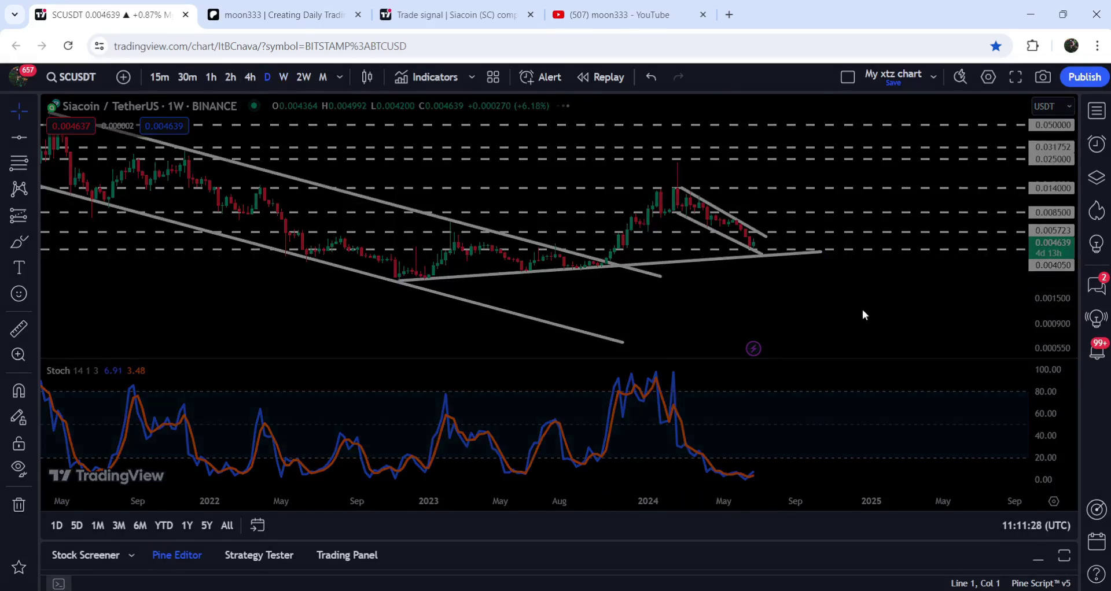
{"action": "double_click", "coordinate": [926, 353]}
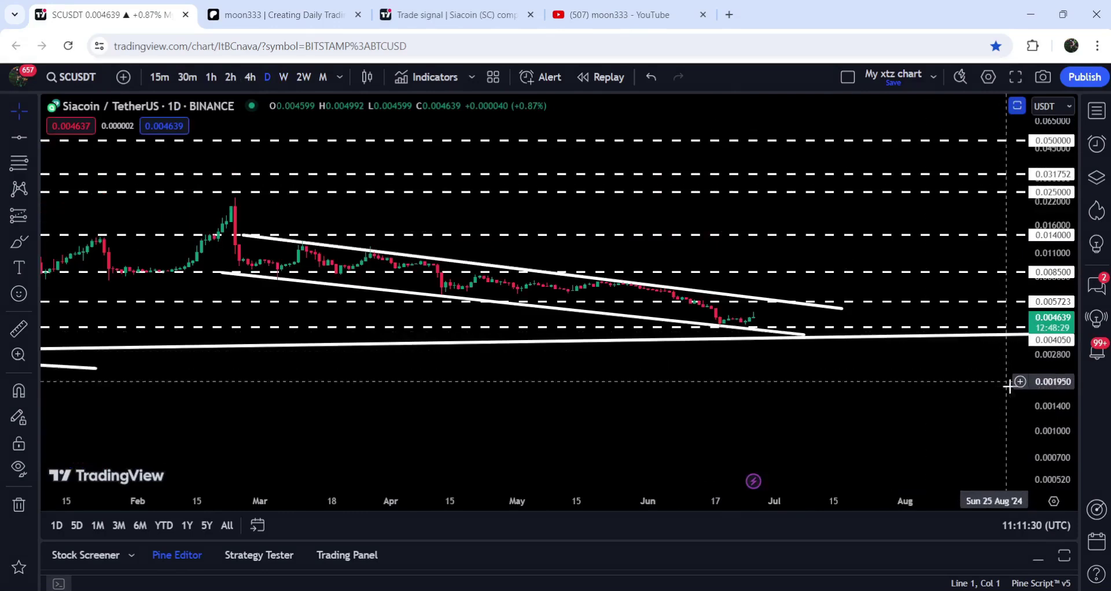
{"action": "left_click_drag", "start_coordinate": [1054, 427], "coordinate": [218, 179]}
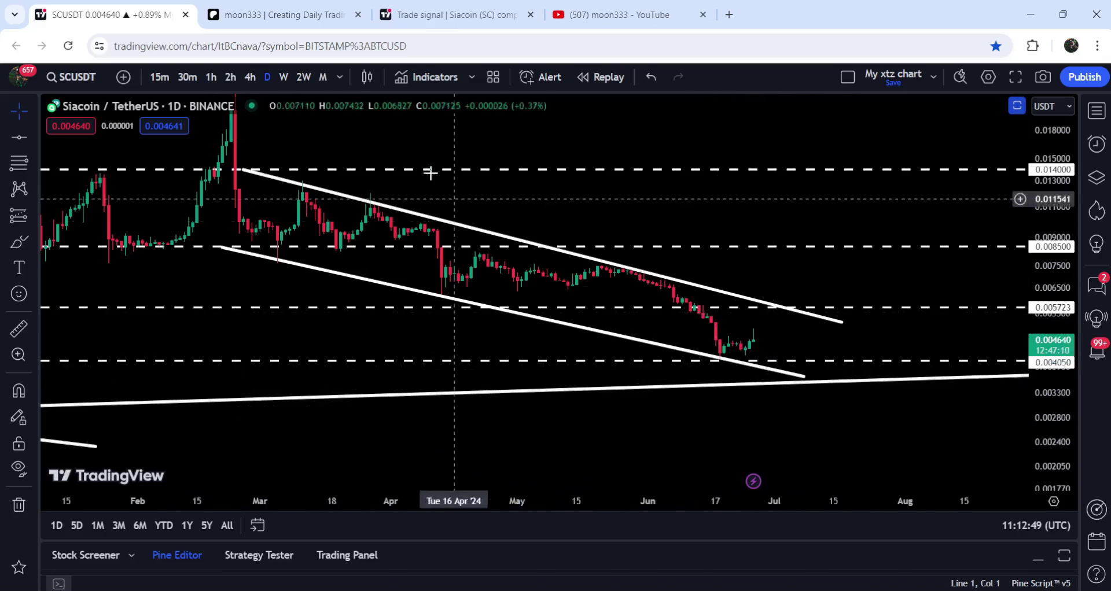
Step: Compress the weekly chart's price scale to fit the higher resistance lines, then return to daily
{"action": "left_click", "coordinate": [286, 81]}
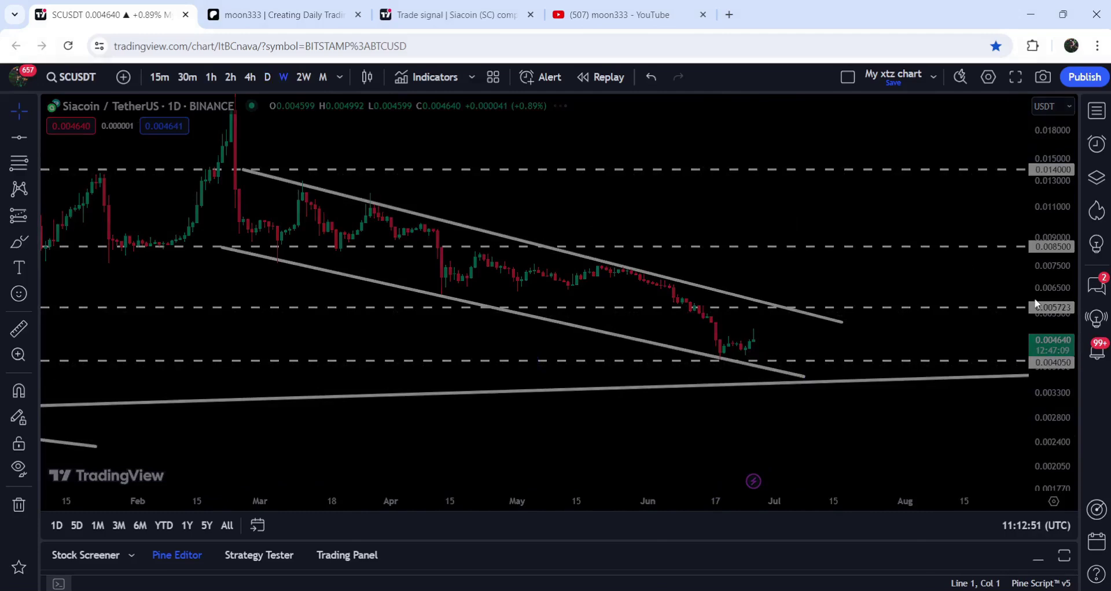
{"action": "left_click_drag", "start_coordinate": [1055, 140], "coordinate": [843, 350]}
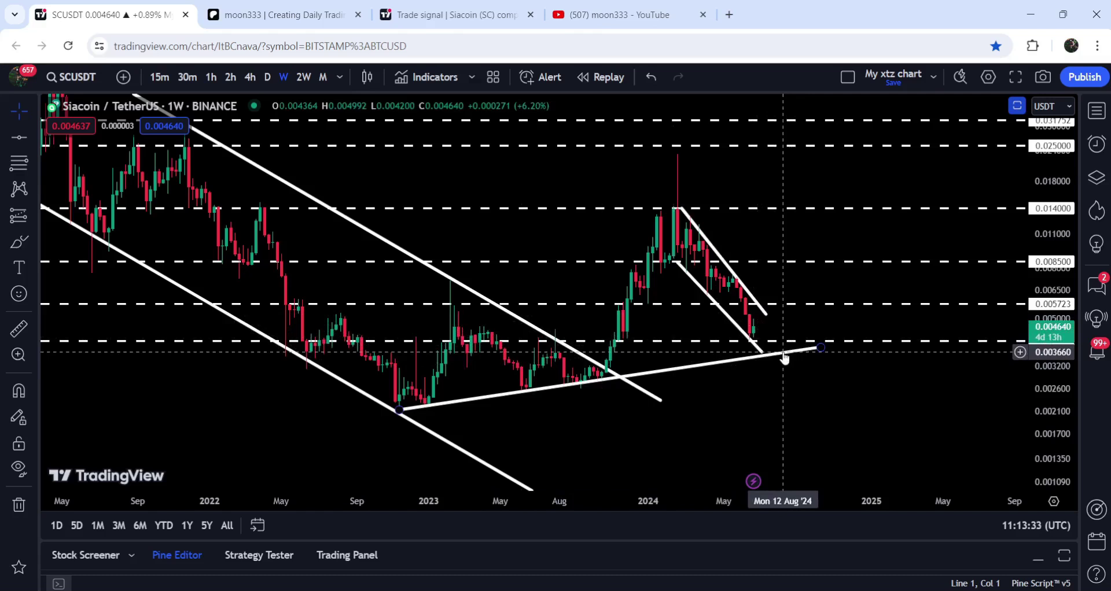
{"action": "left_click", "coordinate": [267, 77]}
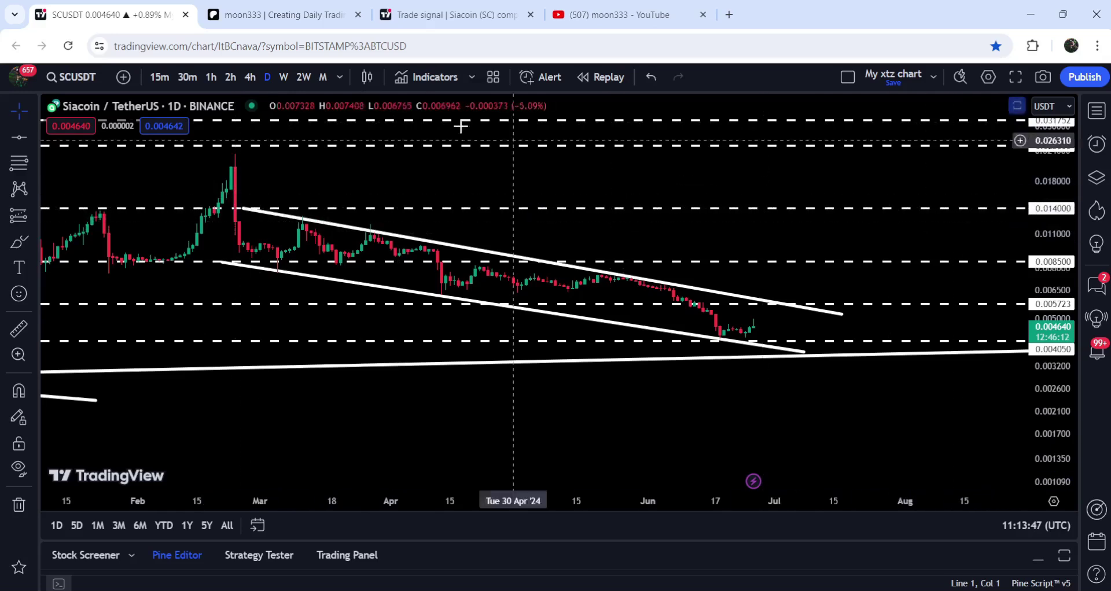
Step: On weekly candles, compress the price scale and pan to frame the channel from 2021 through 2025
{"action": "left_click", "coordinate": [287, 78]}
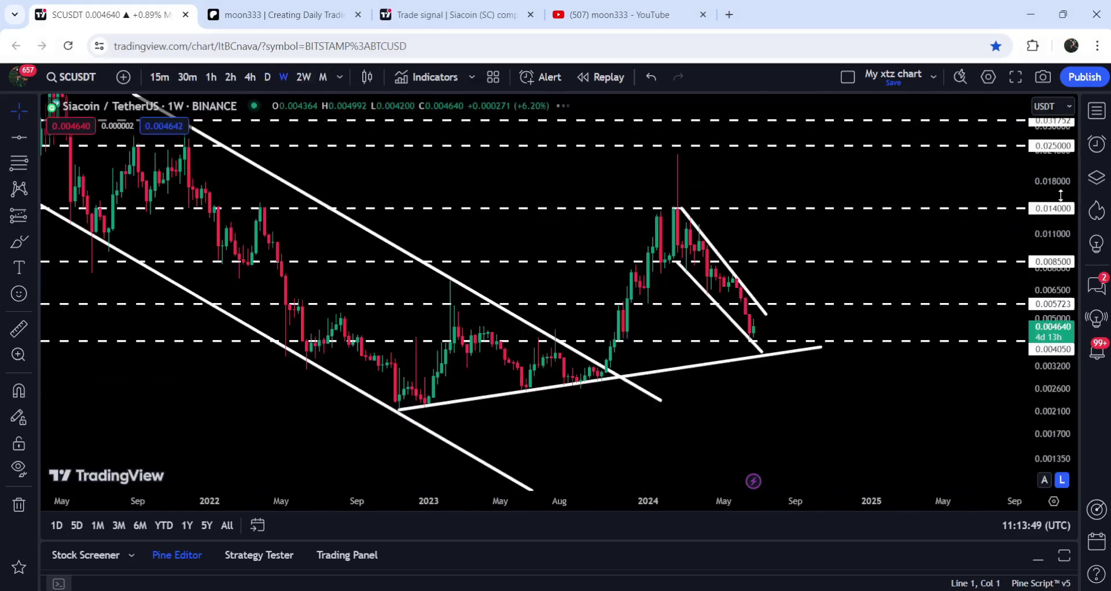
{"action": "left_click_drag", "start_coordinate": [1066, 203], "coordinate": [1062, 249]}
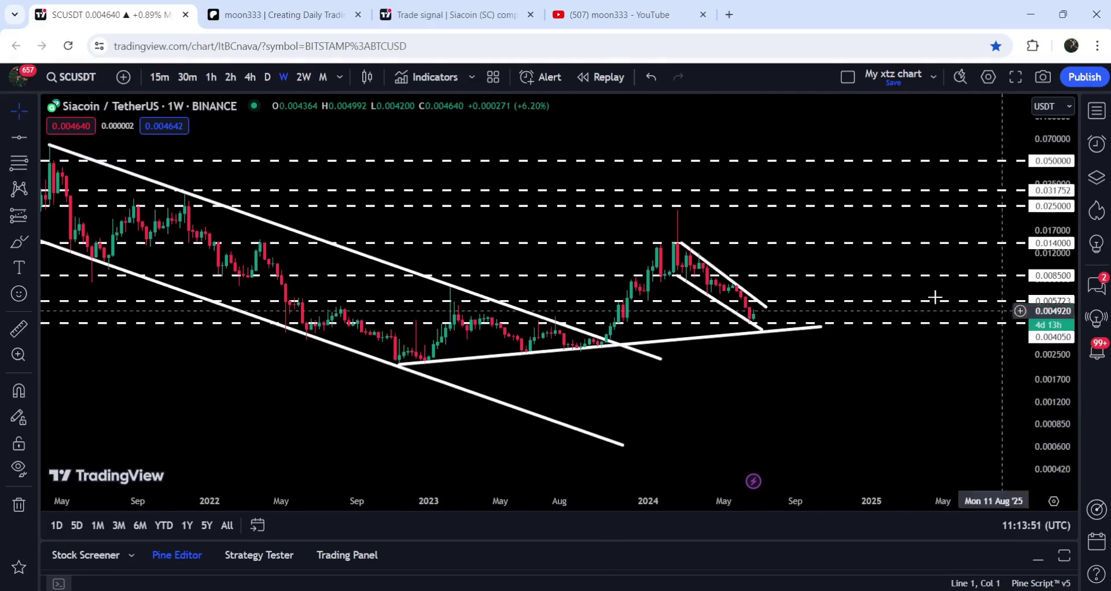
{"action": "left_click_drag", "start_coordinate": [446, 224], "coordinate": [739, 223]}
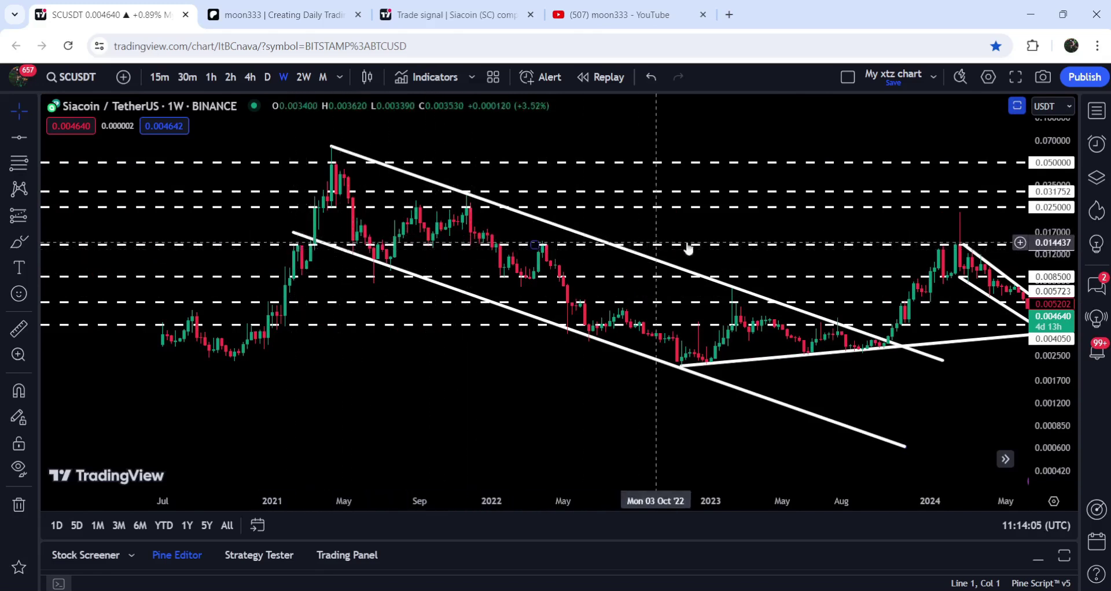
{"action": "left_click_drag", "start_coordinate": [775, 224], "coordinate": [633, 234]}
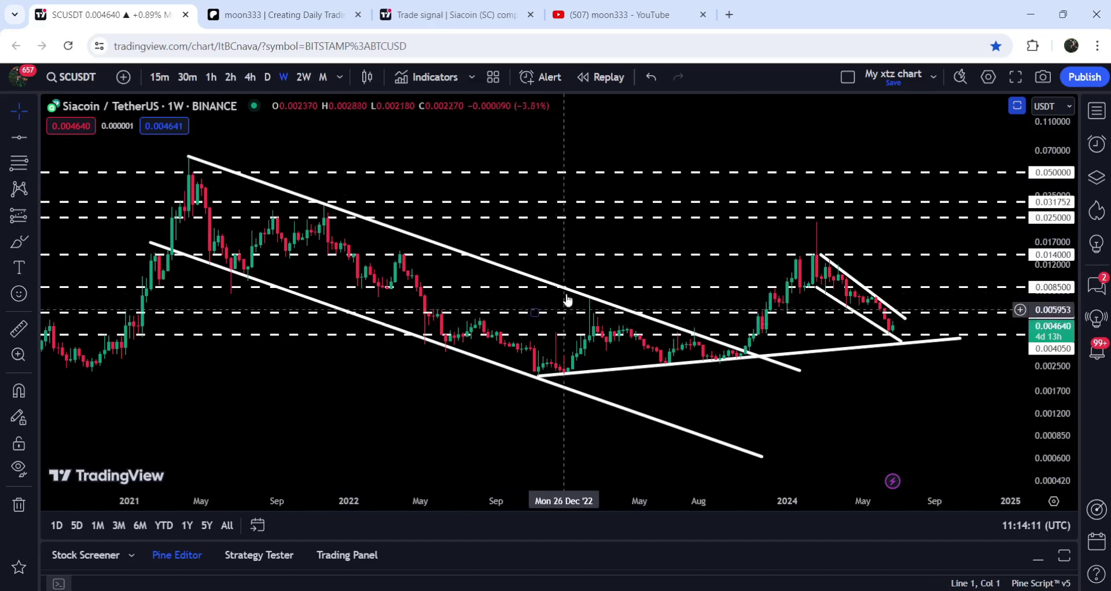
{"action": "left_click_drag", "start_coordinate": [427, 139], "coordinate": [432, 169]}
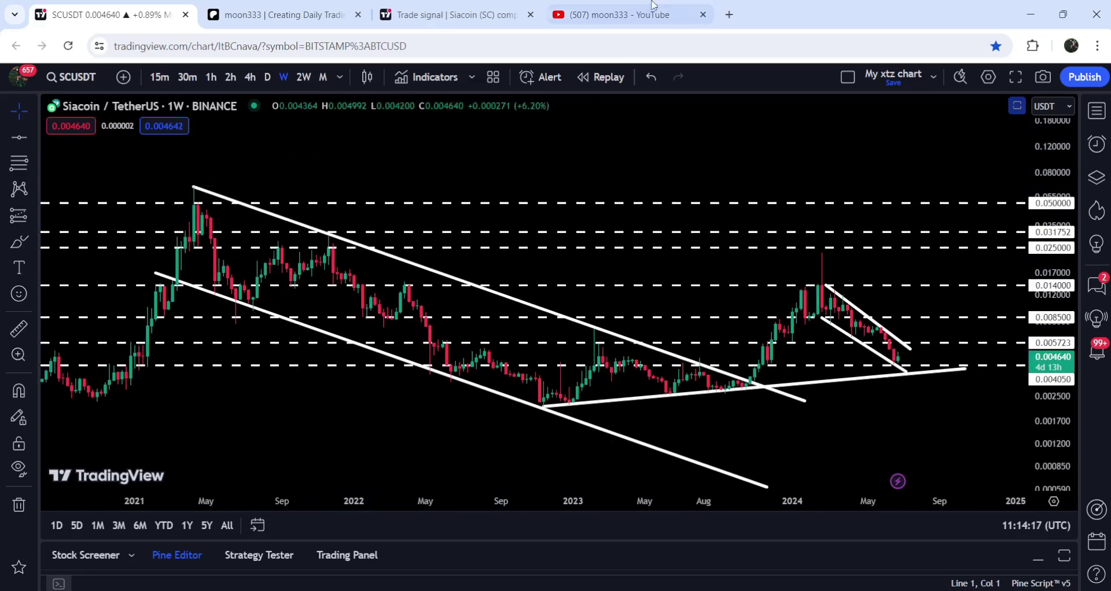
Step: Scroll the YouTube membership feed past SafePal to the BurgerCities signal and VGX Token update
{"action": "key", "text": "ctrl+shift+Tab"}
{"action": "scroll", "coordinate": [834, 264], "scroll_direction": "down", "scroll_amount": 7}
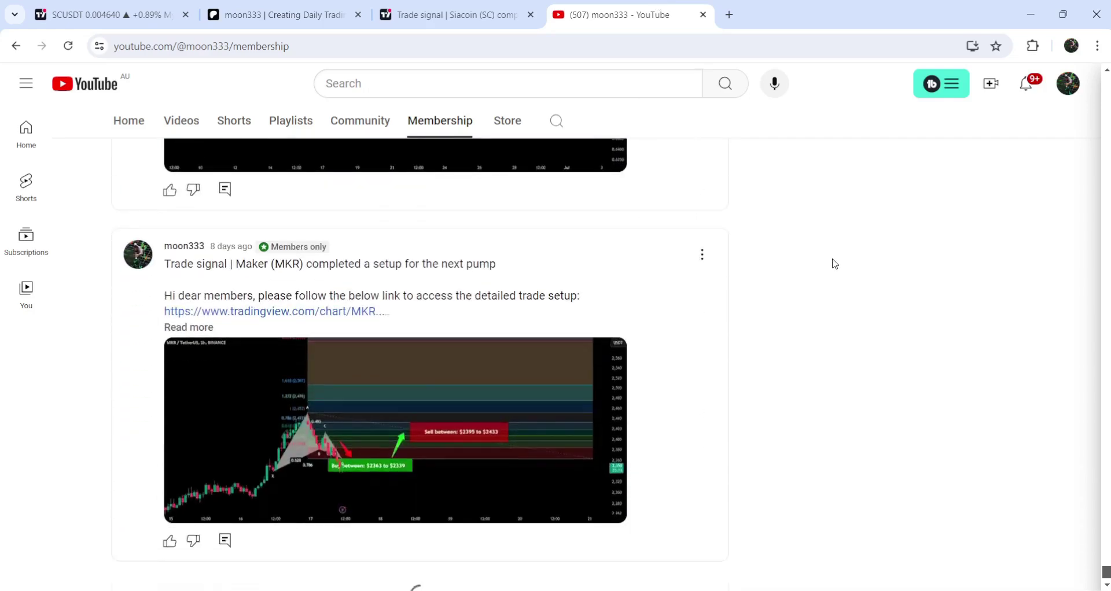
{"action": "scroll", "coordinate": [834, 264], "scroll_direction": "down", "scroll_amount": 3}
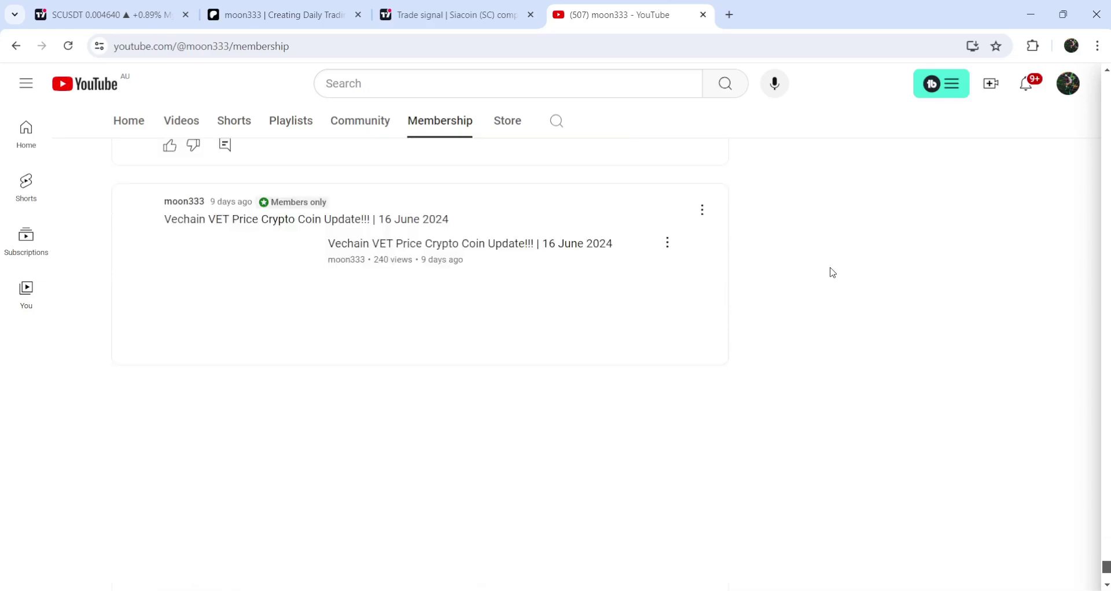
{"action": "scroll", "coordinate": [832, 273], "scroll_direction": "down", "scroll_amount": 4}
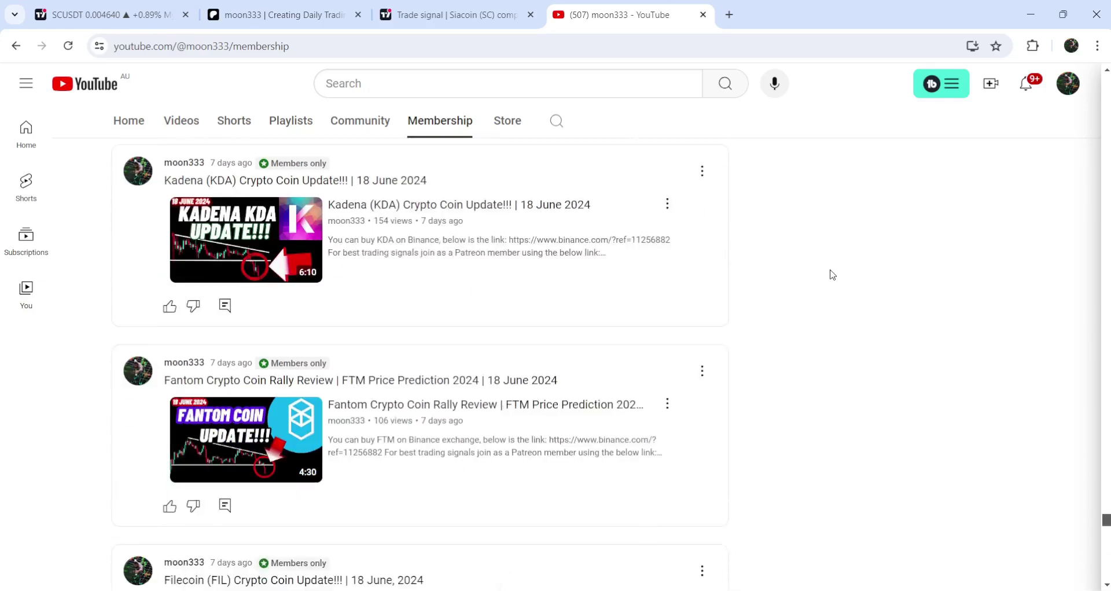
{"action": "scroll", "coordinate": [832, 275], "scroll_direction": "down", "scroll_amount": 10}
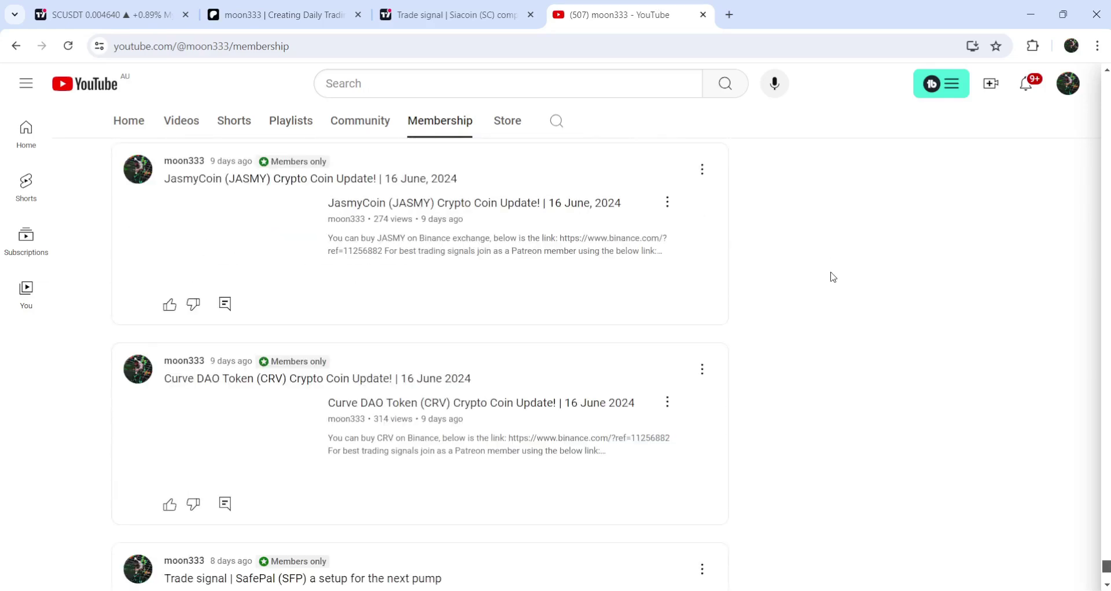
{"action": "scroll", "coordinate": [833, 275], "scroll_direction": "down", "scroll_amount": 4}
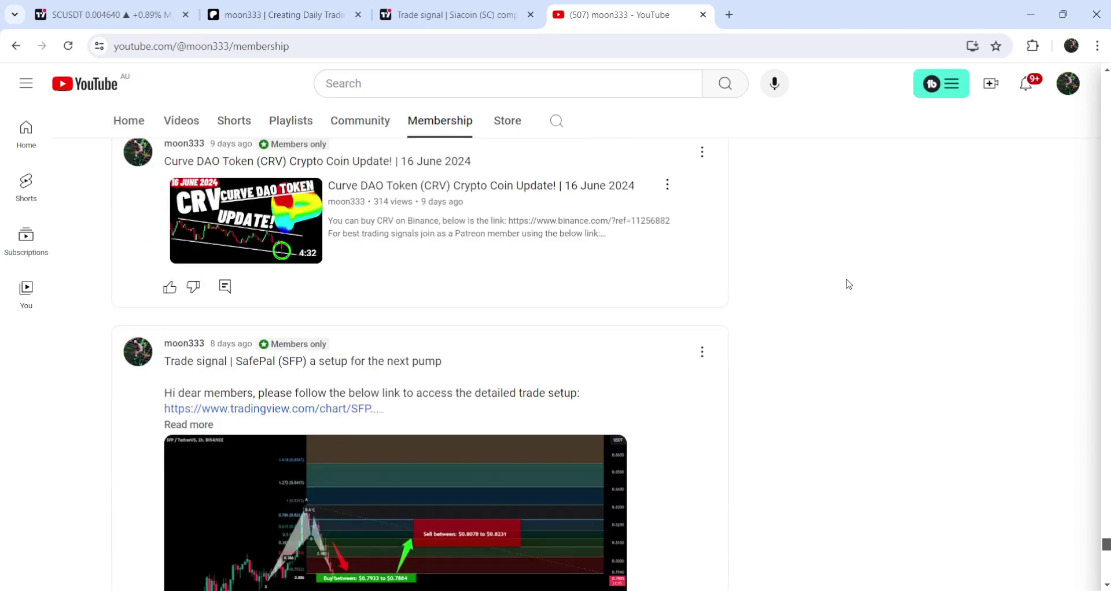
{"action": "scroll", "coordinate": [849, 284], "scroll_direction": "down", "scroll_amount": 4}
{"action": "scroll", "coordinate": [850, 291], "scroll_direction": "down", "scroll_amount": 4}
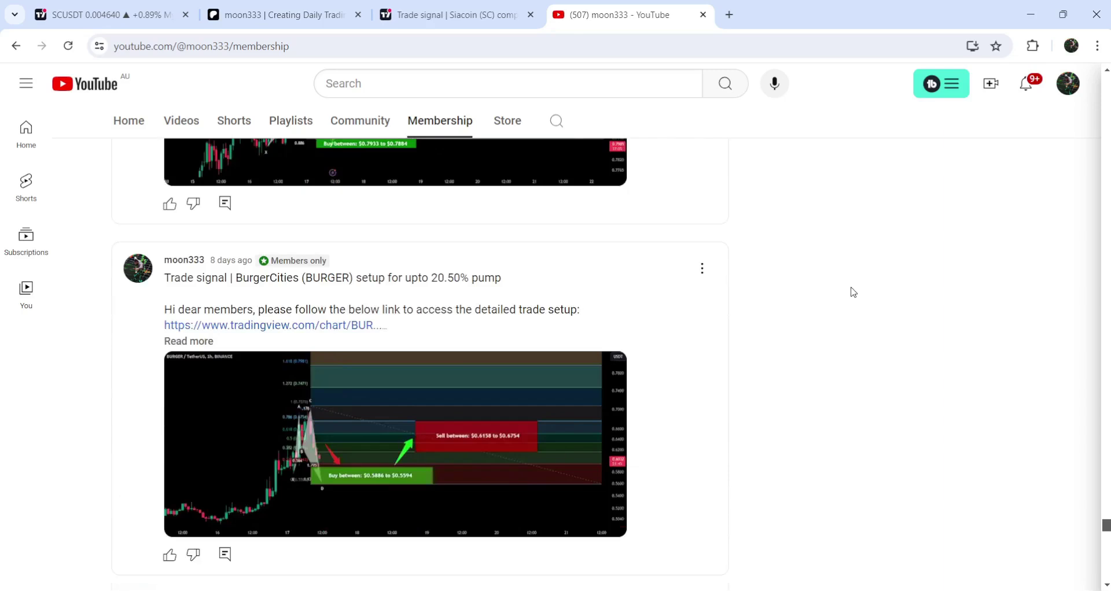
{"action": "scroll", "coordinate": [854, 292], "scroll_direction": "down", "scroll_amount": 3}
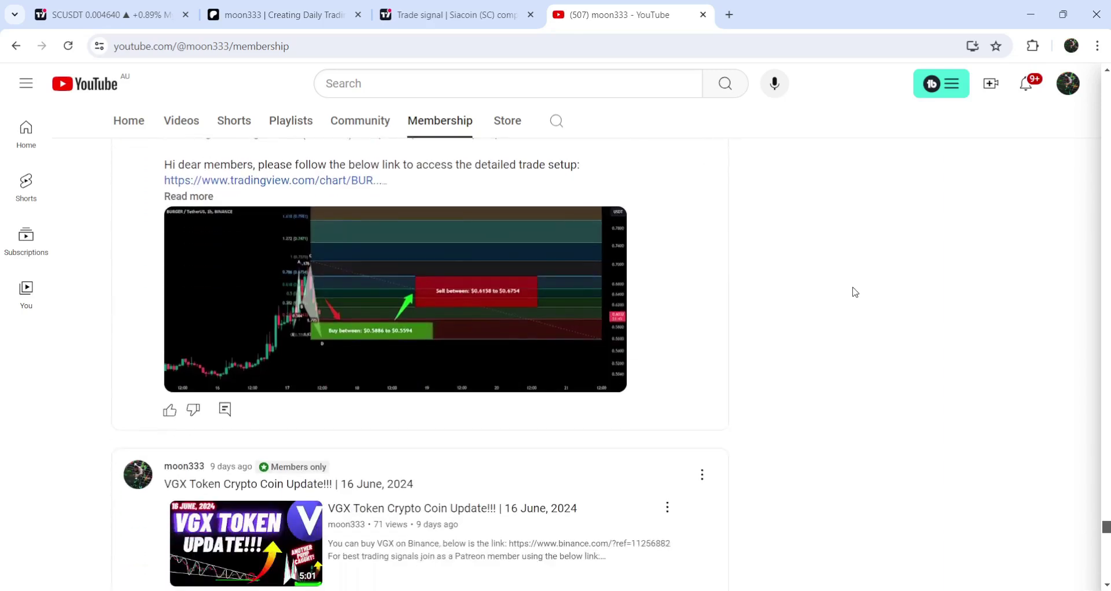